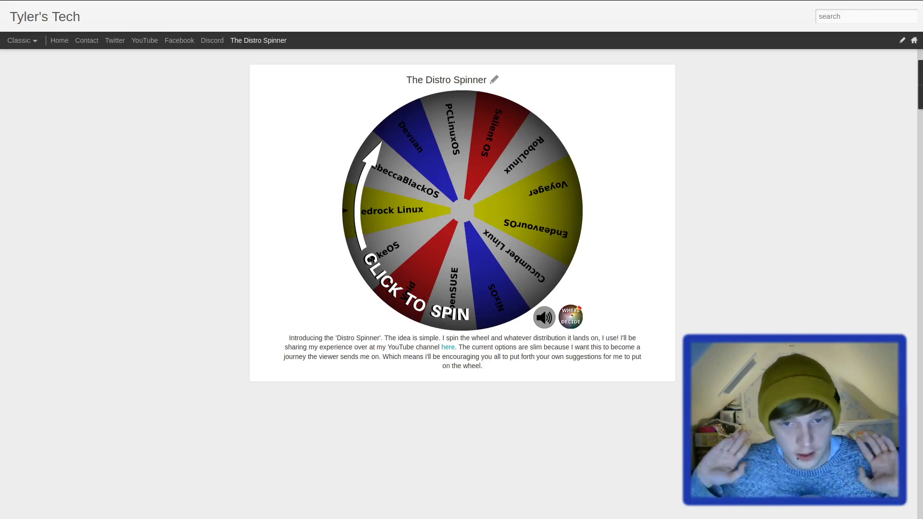
Spin the Distro Spinner wheel on Tyler's Tech until it lands on Voyager
{"action": "left_click", "coordinate": [491, 250]}
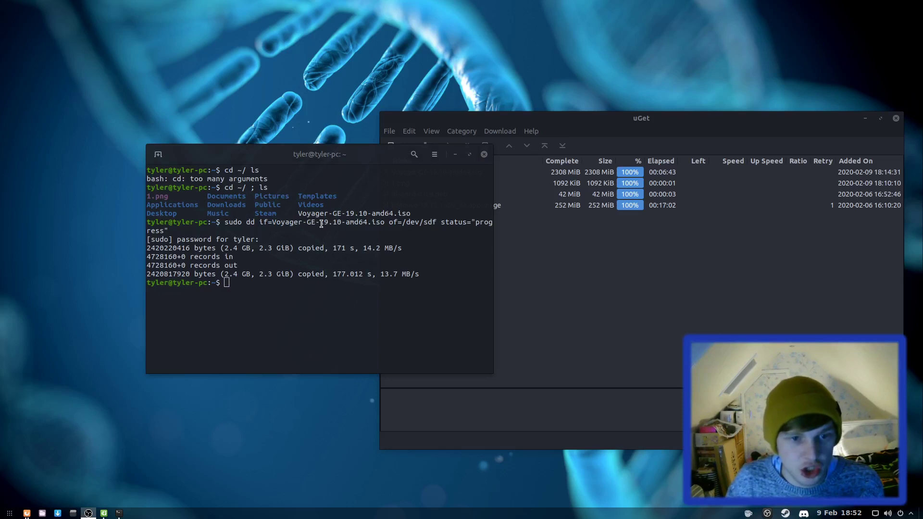
{"action": "left_click_drag", "start_coordinate": [320, 222], "coordinate": [341, 222]}
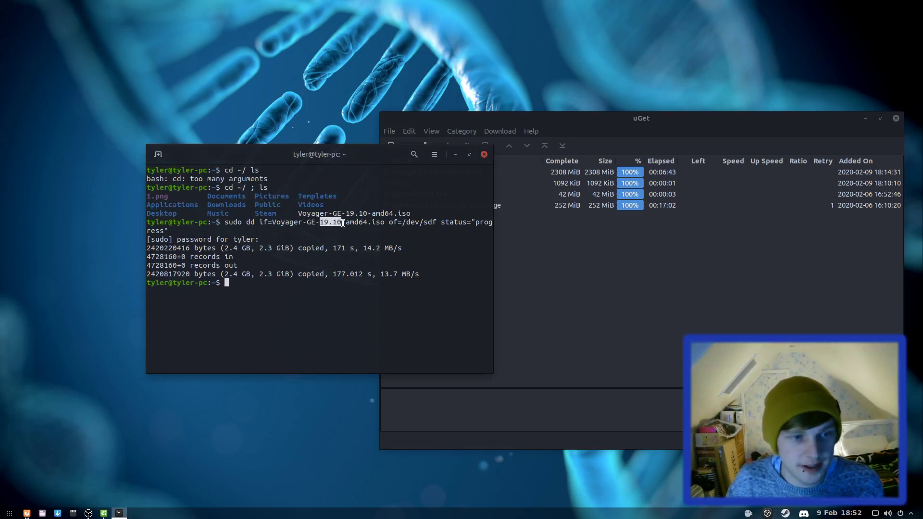
{"action": "double_click", "coordinate": [237, 273]}
{"action": "left_click_drag", "start_coordinate": [237, 272], "coordinate": [275, 275]}
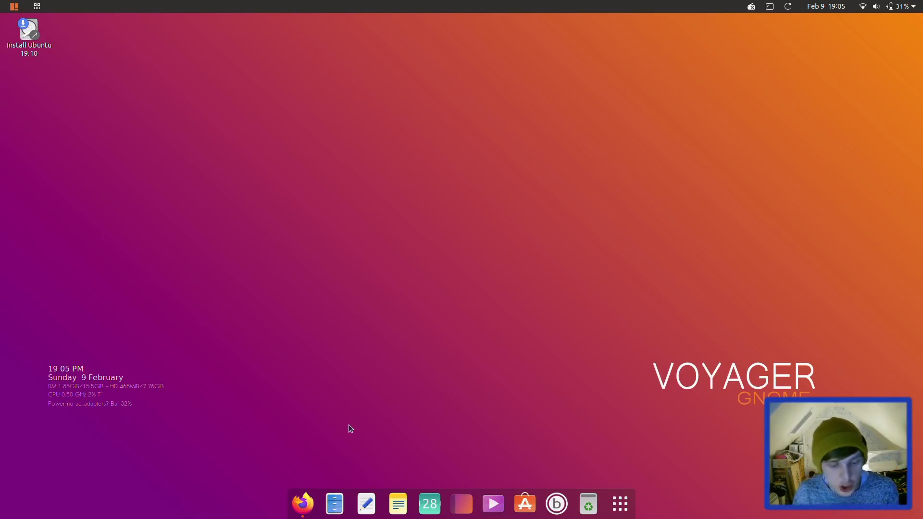
{"action": "left_click", "coordinate": [303, 504]}
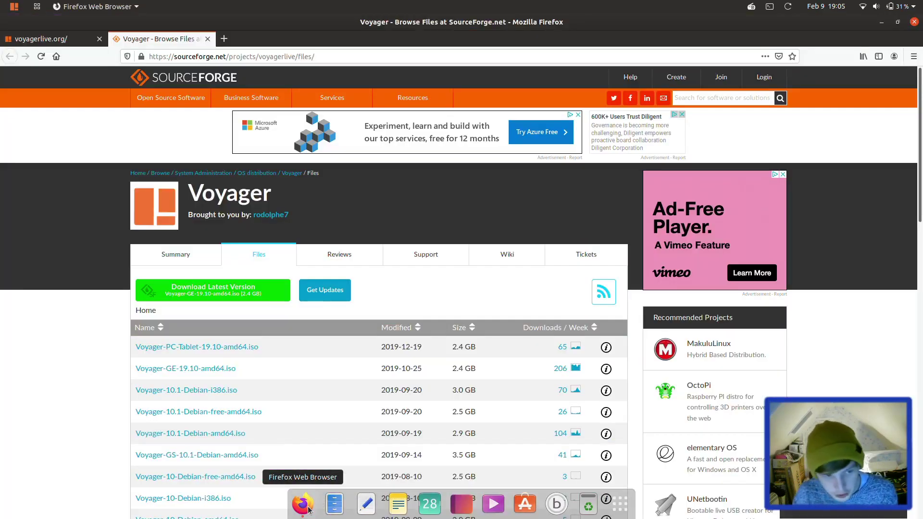
{"action": "left_click", "coordinate": [43, 38]}
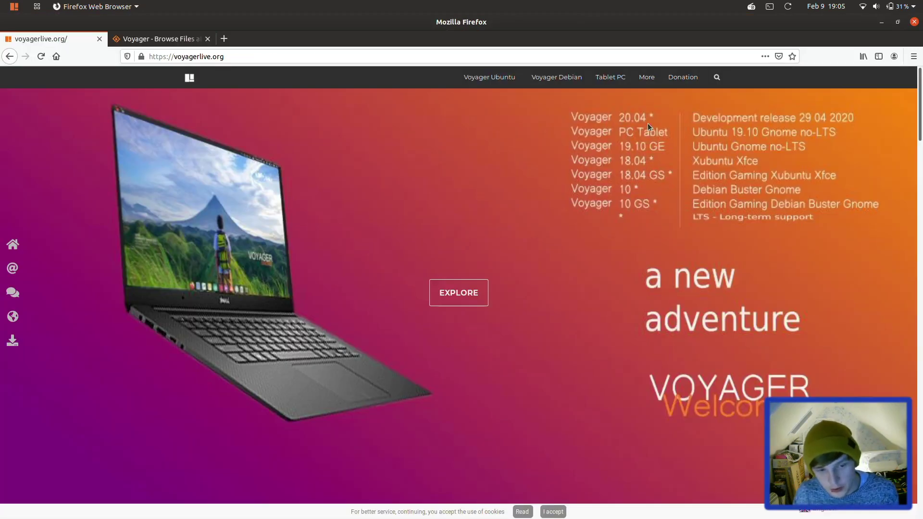
{"action": "left_click", "coordinate": [161, 38]}
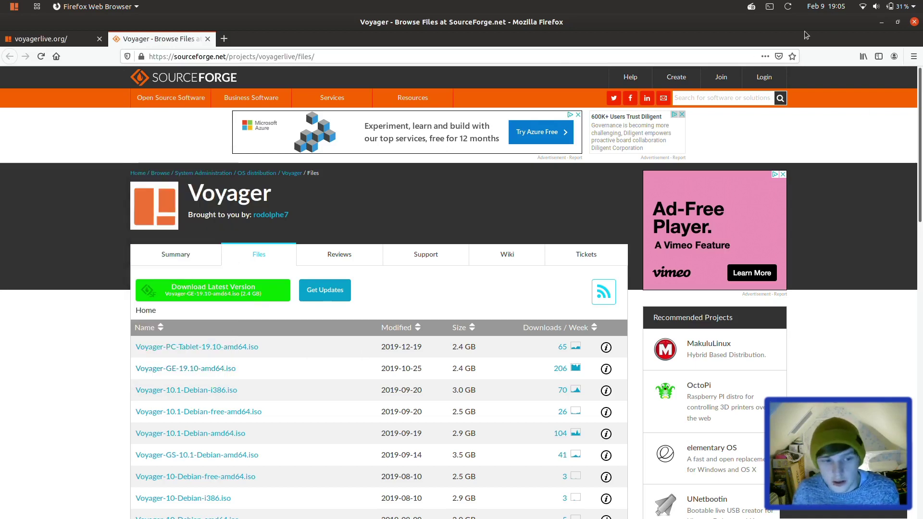
{"action": "double_click", "coordinate": [174, 19]}
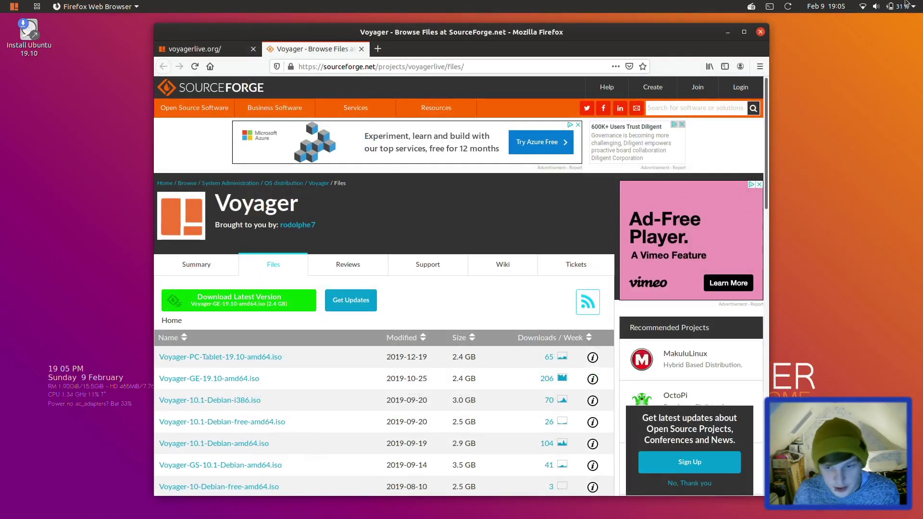
{"action": "left_click", "coordinate": [728, 32]}
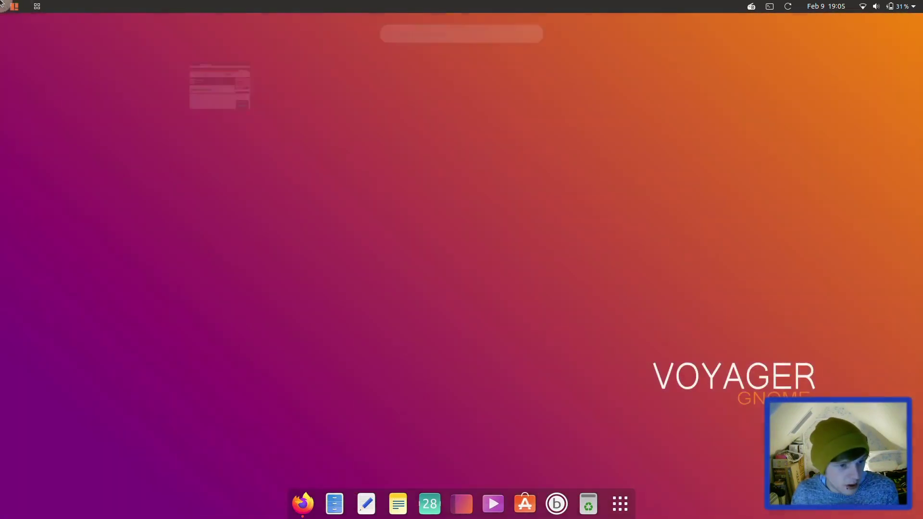
Launch the Ubuntu 19.10 installer in English, then pick and test the English (UK) keyboard layout
{"action": "left_click", "coordinate": [47, 51]}
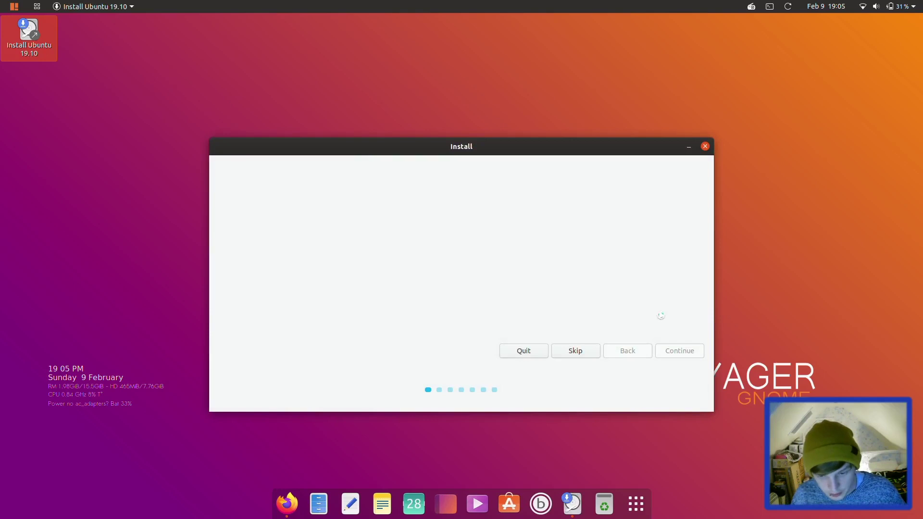
{"action": "left_click", "coordinate": [676, 352]}
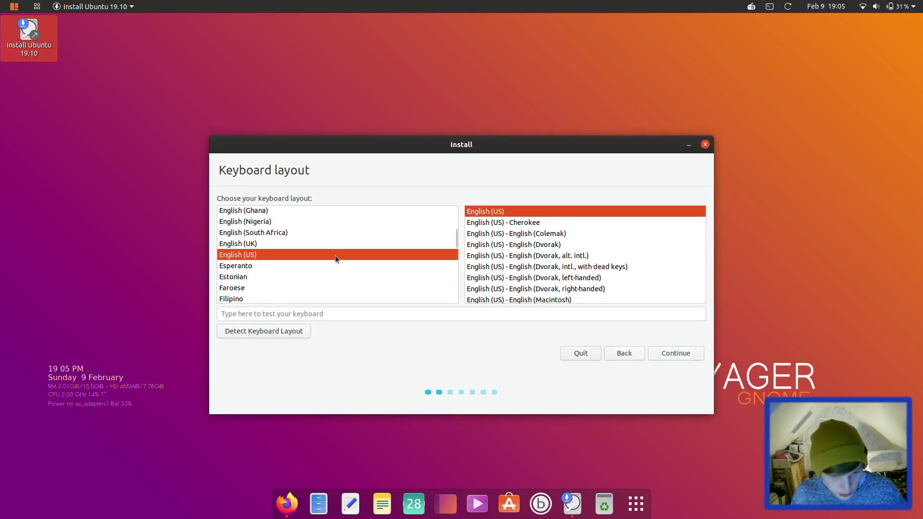
{"action": "left_click", "coordinate": [246, 244]}
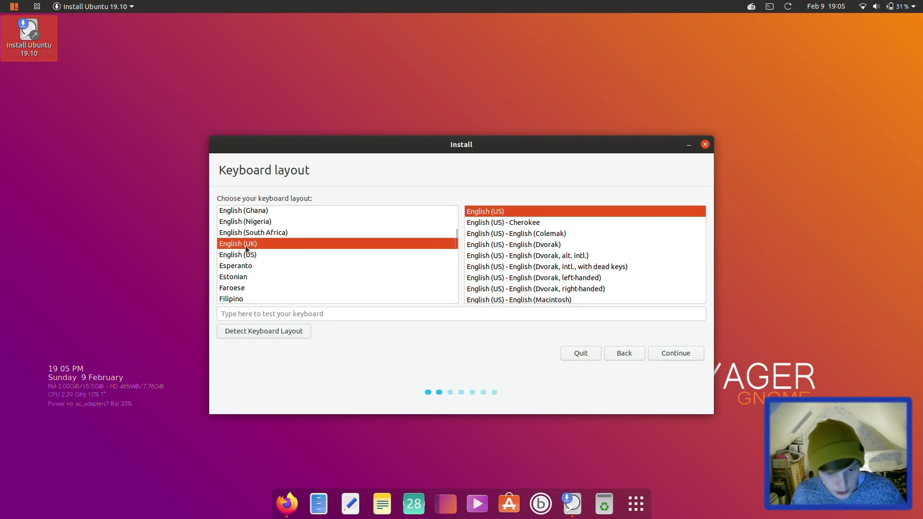
{"action": "left_click", "coordinate": [663, 354]}
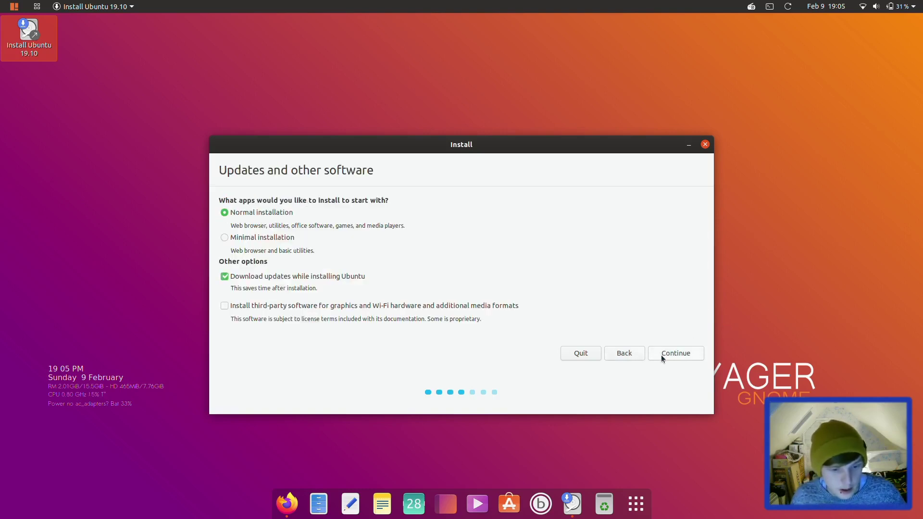
{"action": "left_click", "coordinate": [620, 354]}
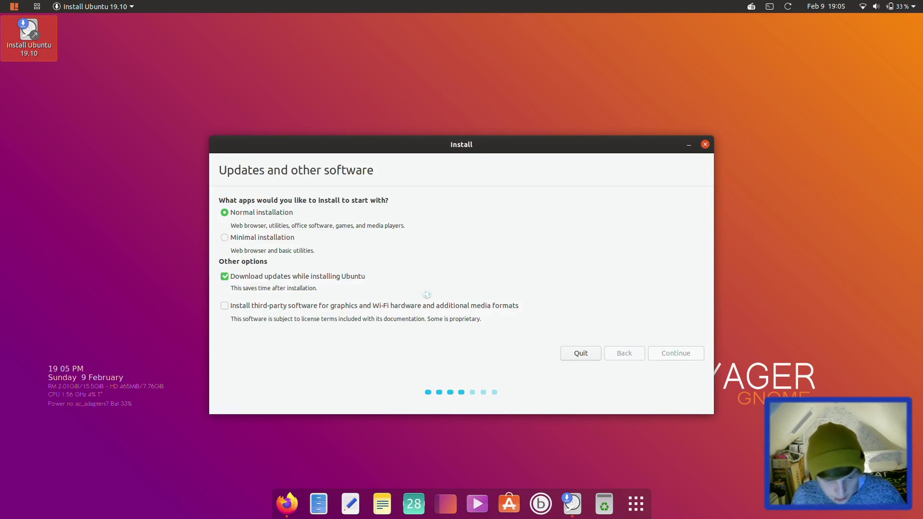
{"action": "left_click", "coordinate": [443, 314]}
{"action": "type", "text": "~'"}
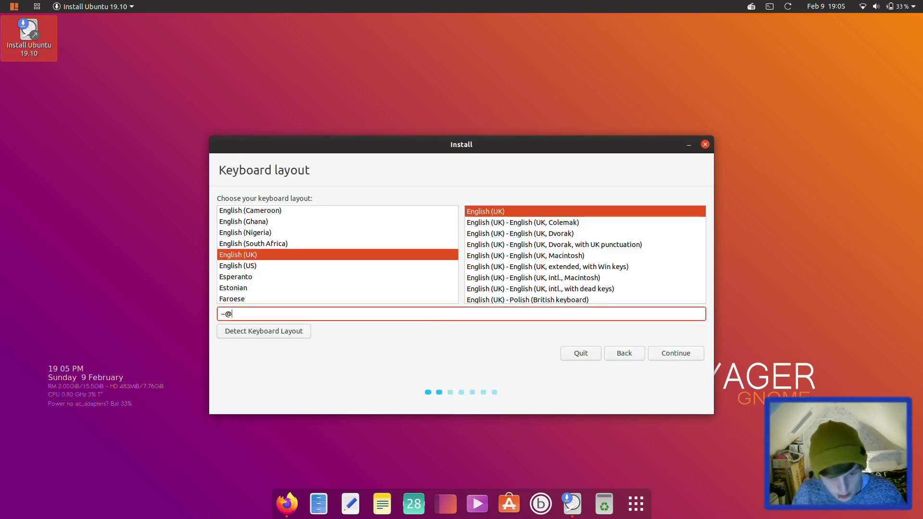
Keep Normal installation with updates and enable third-party drivers and media formats
{"action": "left_click", "coordinate": [676, 353]}
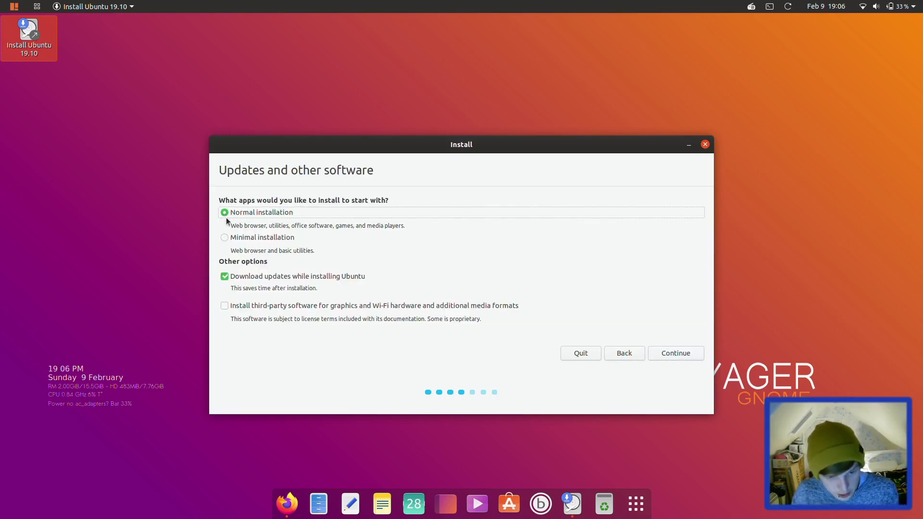
{"action": "left_click", "coordinate": [225, 306]}
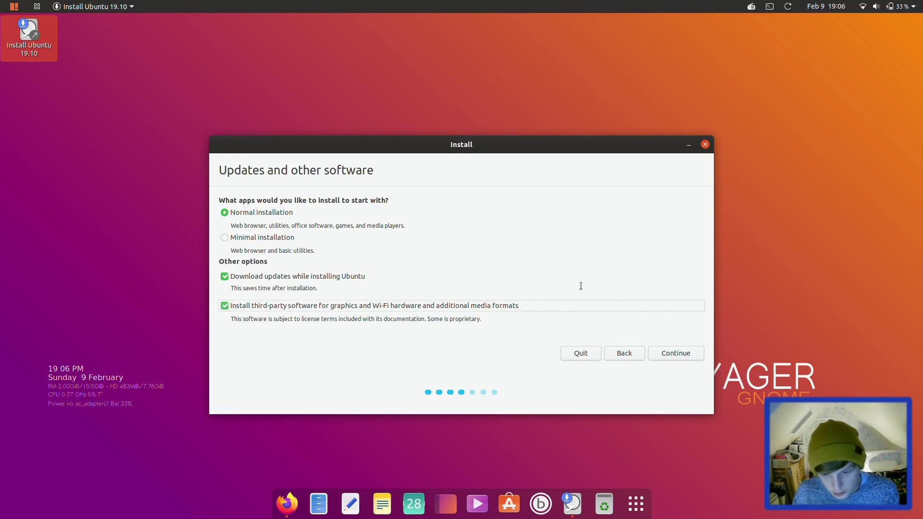
{"action": "left_click", "coordinate": [675, 353]}
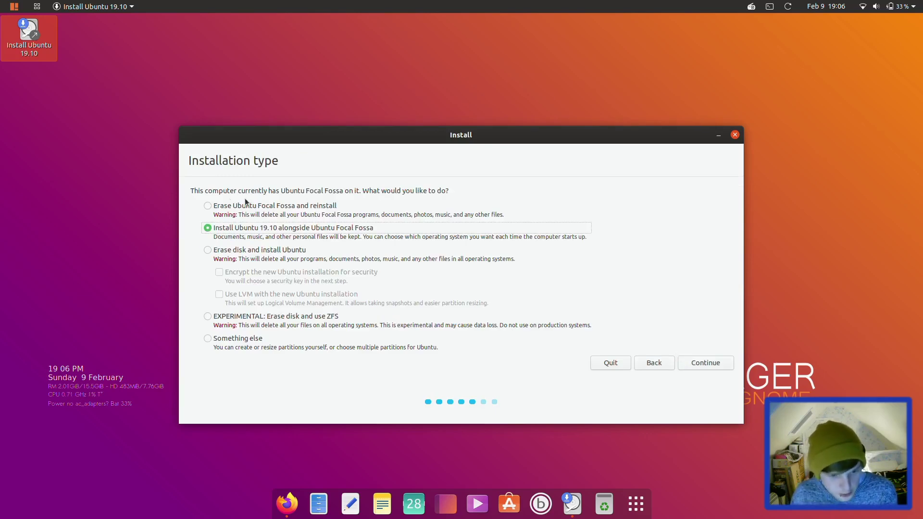
Choose Erase disk and install Ubuntu, then Install Now and confirm writing the partition changes
{"action": "left_click", "coordinate": [208, 250]}
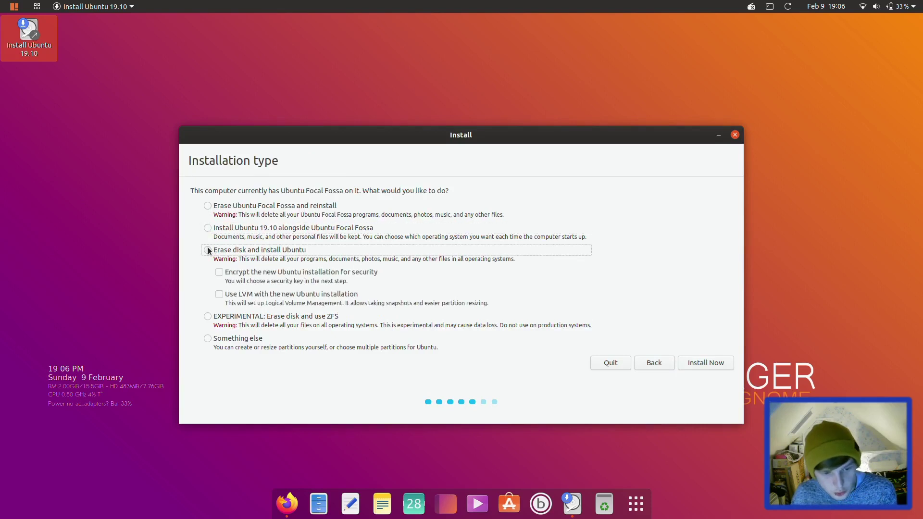
{"action": "left_click", "coordinate": [709, 362]}
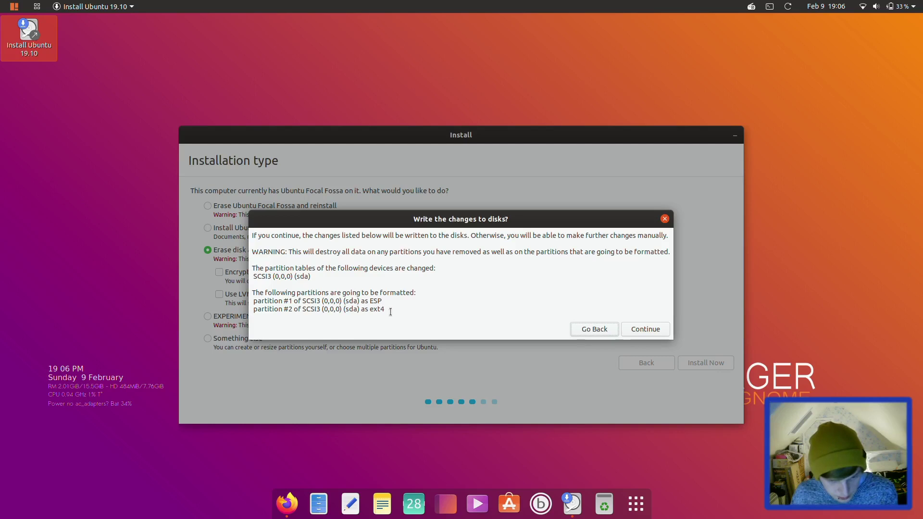
{"action": "left_click", "coordinate": [646, 331]}
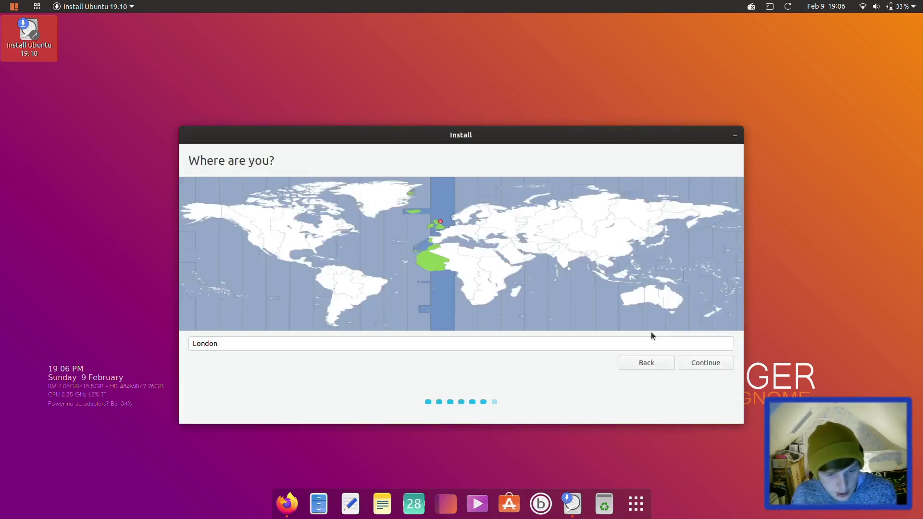
Accept London, enter the user's name, computer name and password, and enable automatic login
{"action": "left_click", "coordinate": [702, 363]}
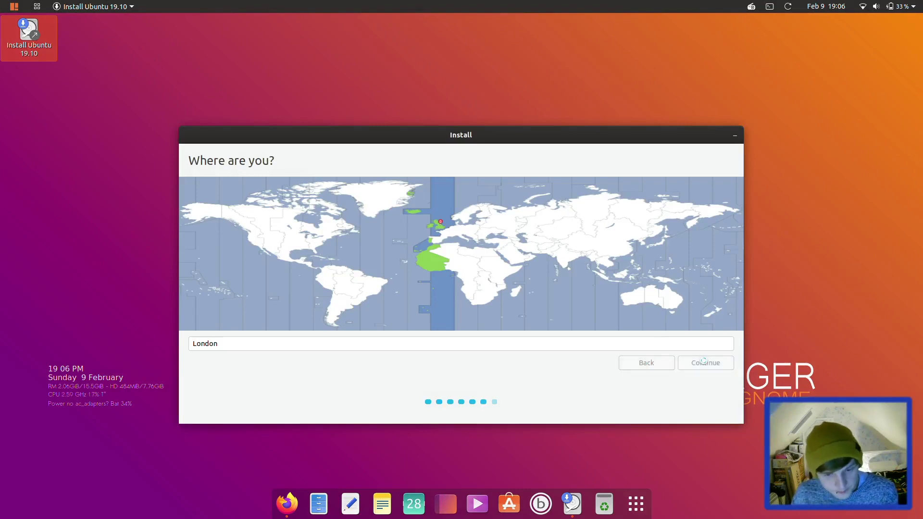
{"action": "type", "text": "tyler"}
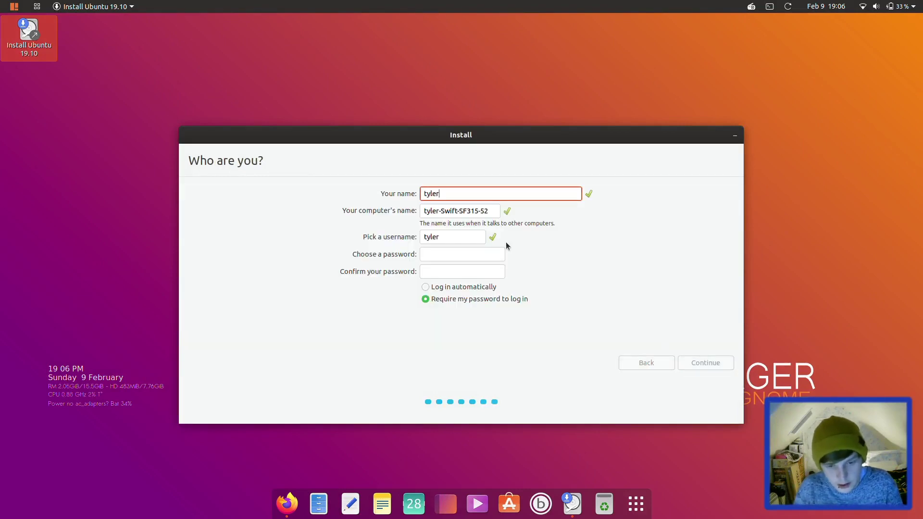
{"action": "key", "text": "Tab"}
{"action": "type", "text": "tyler-lappy"}
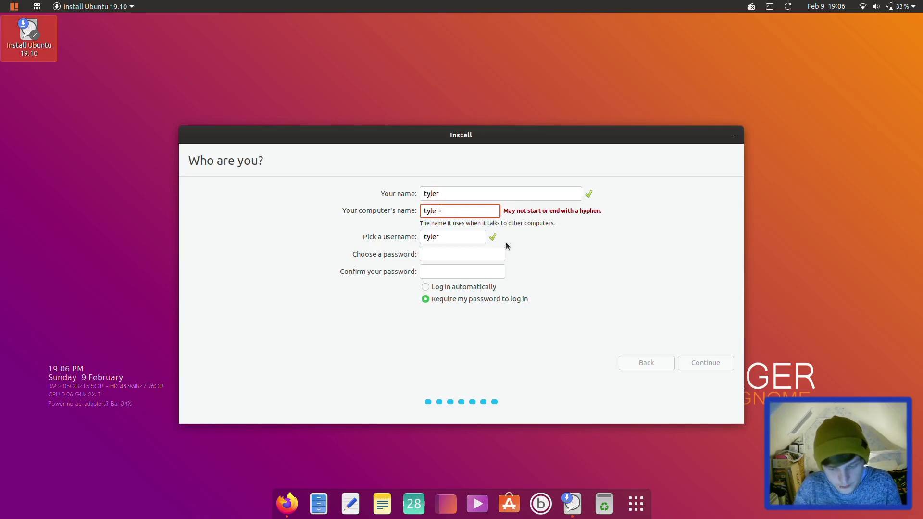
{"action": "key", "text": "Tab"}
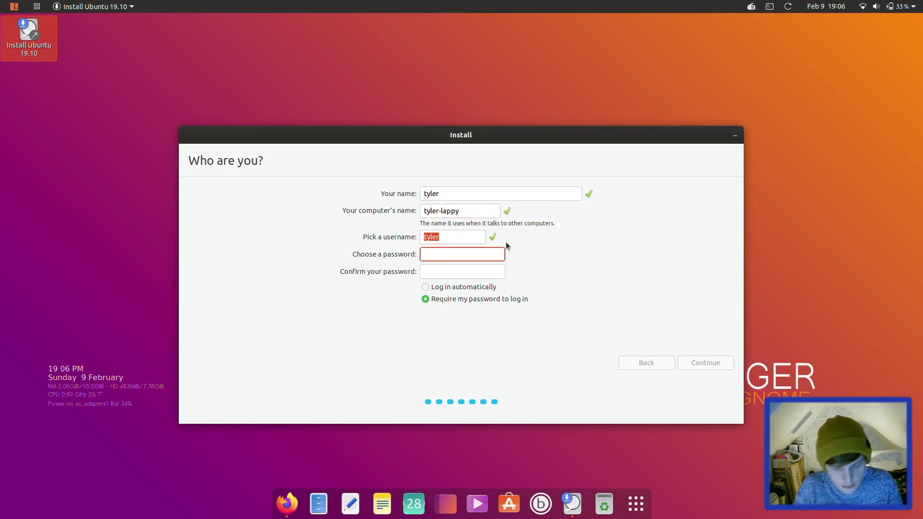
{"action": "type", "text": "********"}
{"action": "key", "text": "Tab"}
{"action": "type", "text": "********"}
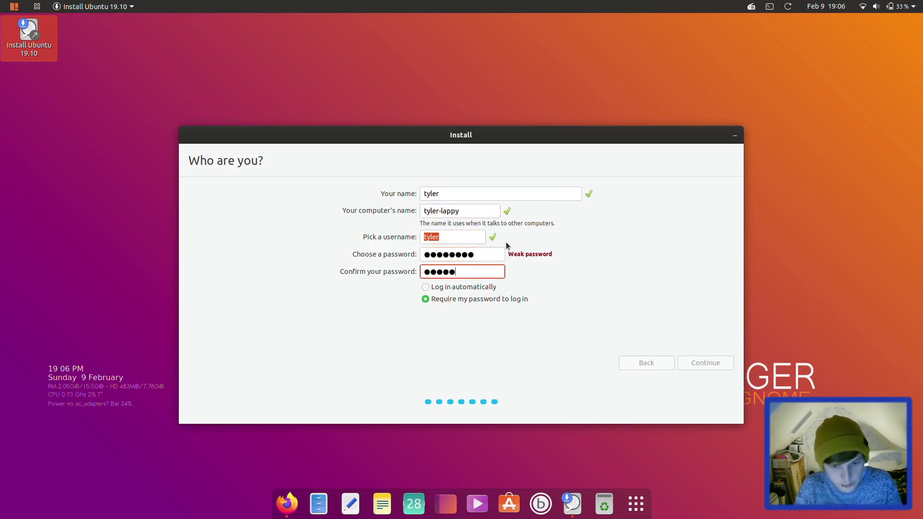
{"action": "left_click", "coordinate": [439, 287]}
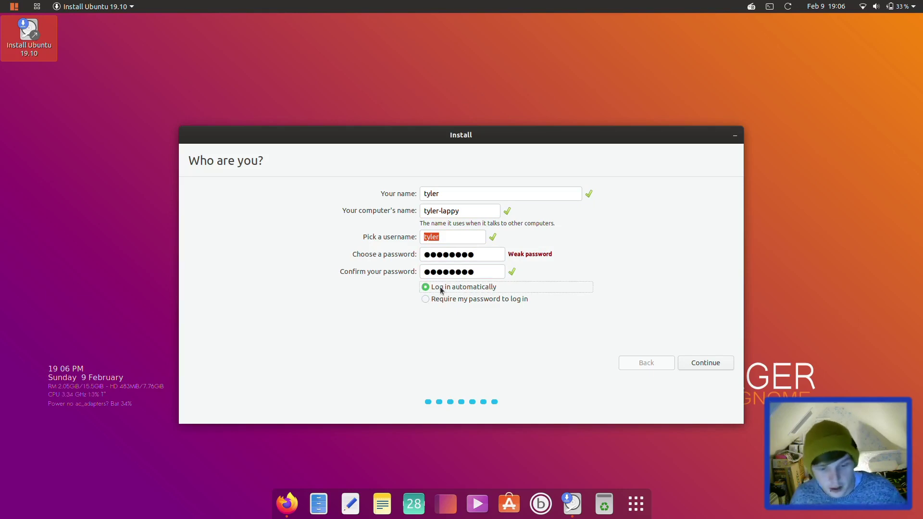
{"action": "left_click", "coordinate": [701, 367]}
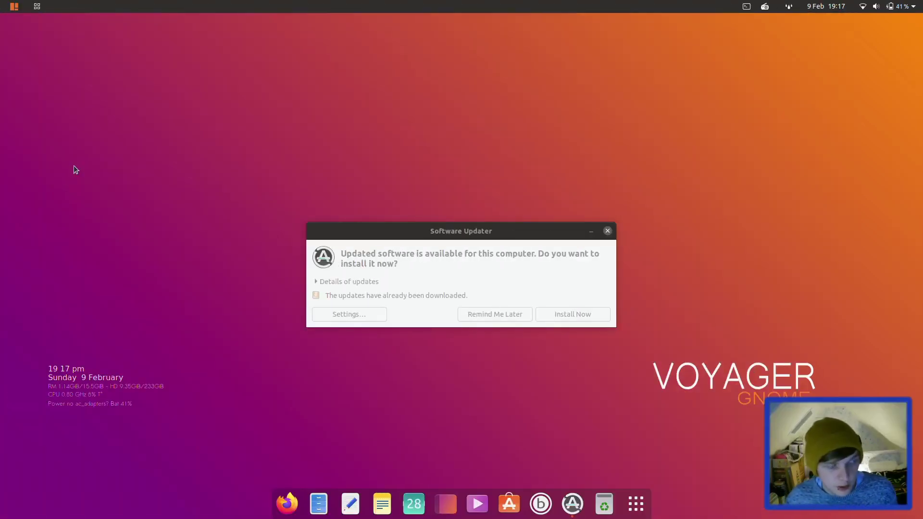
Dismiss the Software Updater prompt to leave the empty desktop showing
{"action": "left_click", "coordinate": [586, 314]}
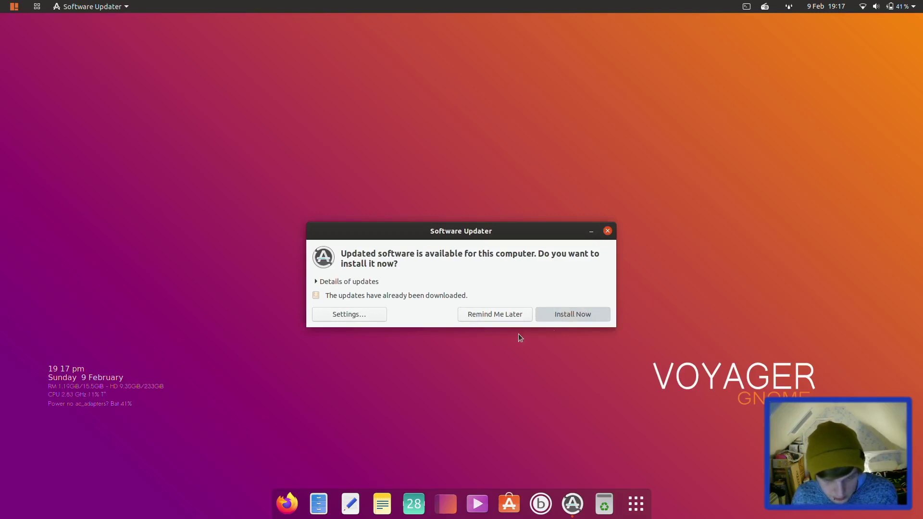
{"action": "key", "text": "Escape"}
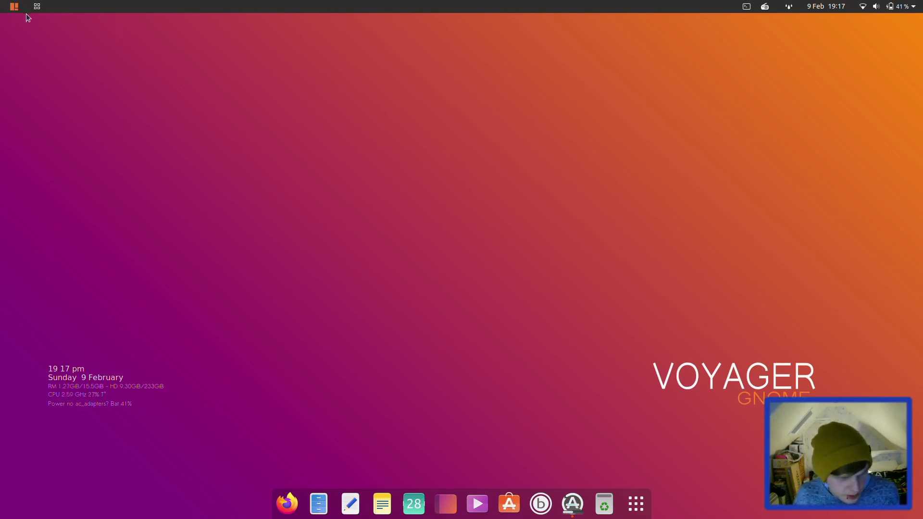
{"action": "mouse_move", "coordinate": [1, 1]}
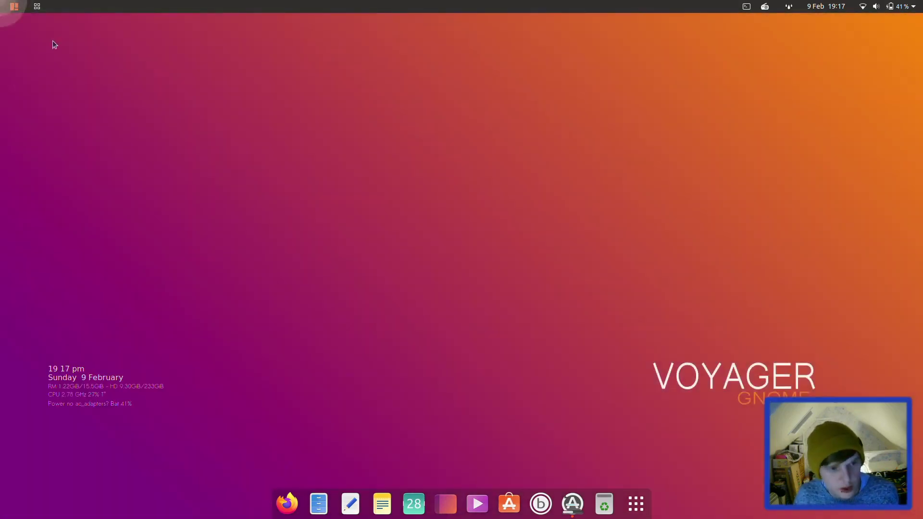
Browse the activities overview and the app grid's Frequent and All application views
{"action": "left_click", "coordinate": [15, 10]}
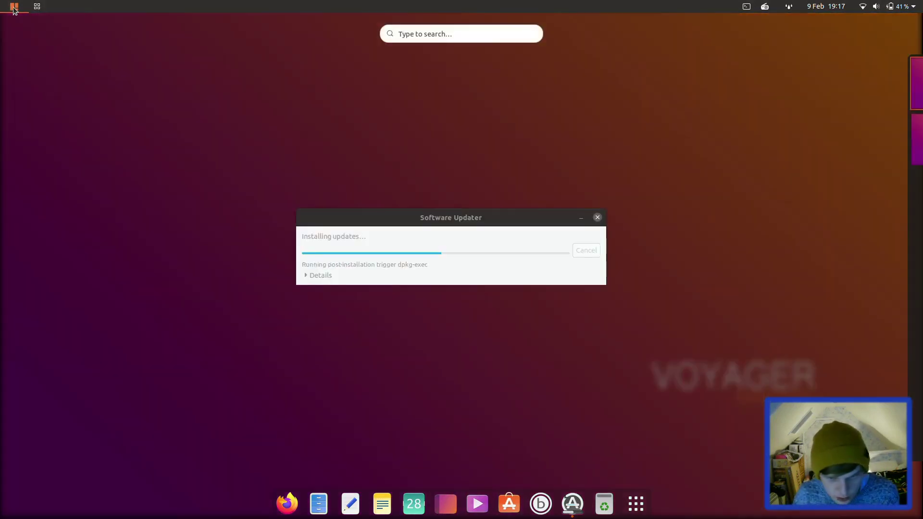
{"action": "mouse_move", "coordinate": [921, 101]}
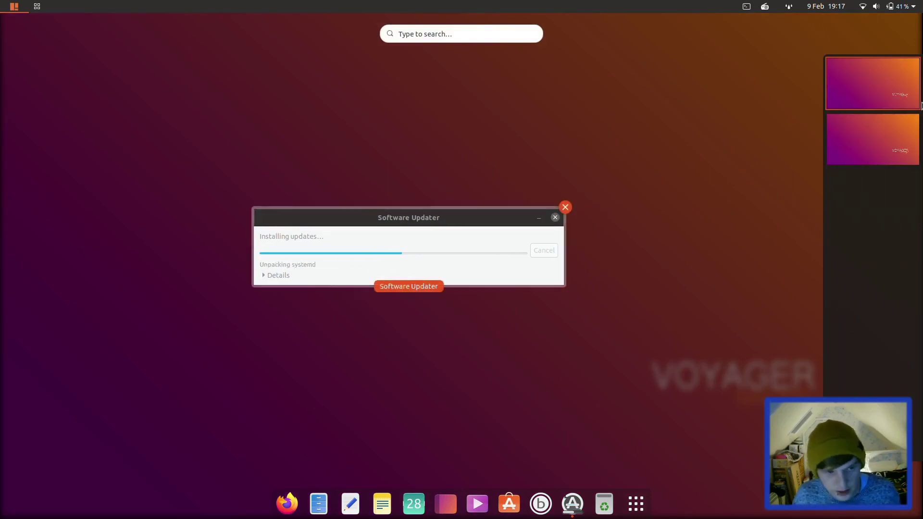
{"action": "mouse_move", "coordinate": [1, 1]}
{"action": "left_click", "coordinate": [37, 6]}
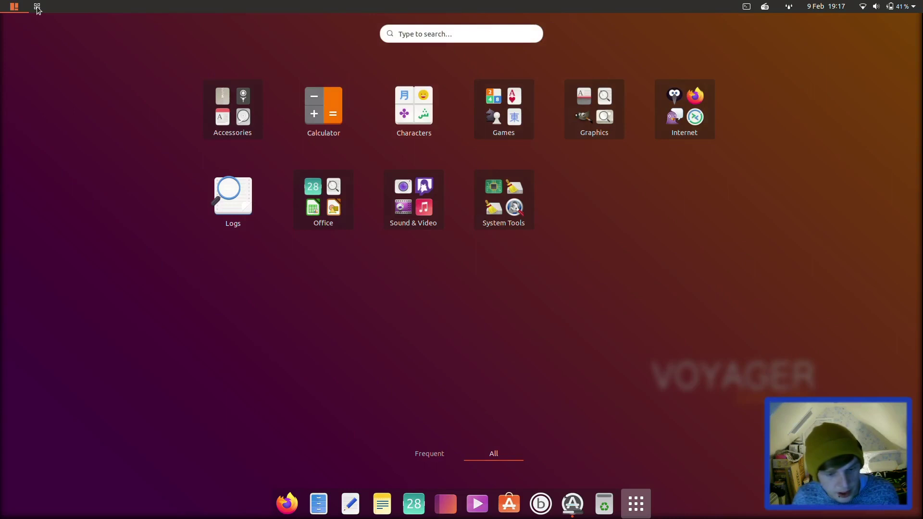
{"action": "left_click", "coordinate": [443, 458]}
{"action": "left_click", "coordinate": [510, 463]}
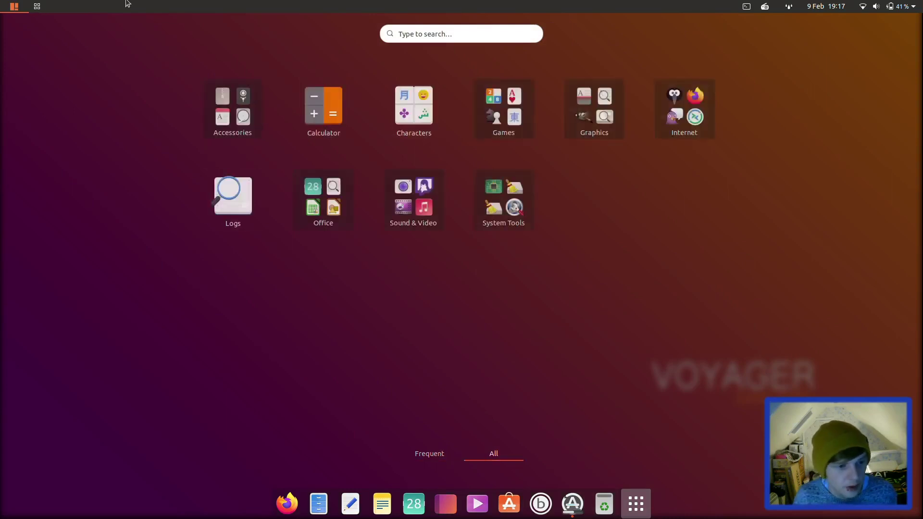
{"action": "key", "text": "super"}
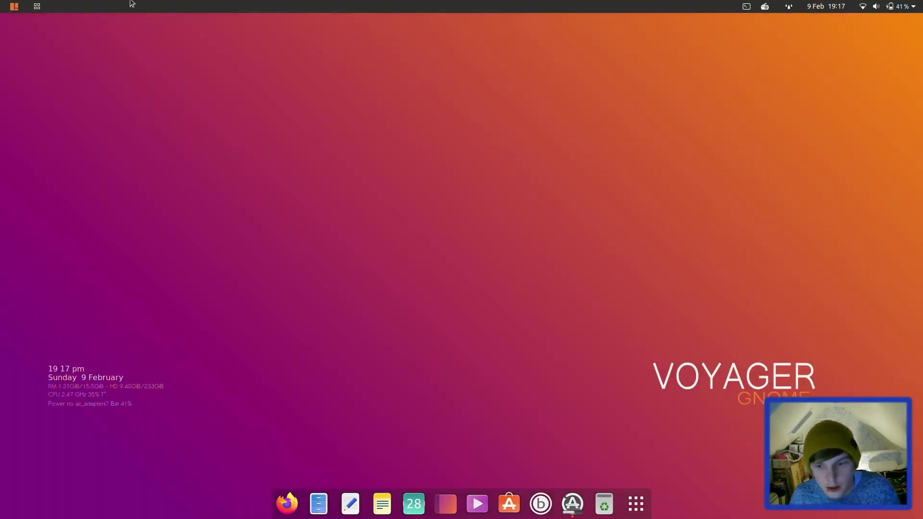
Toggle the drop-down terminal, close it with exit, and show the Radio station list
{"action": "left_click", "coordinate": [746, 7]}
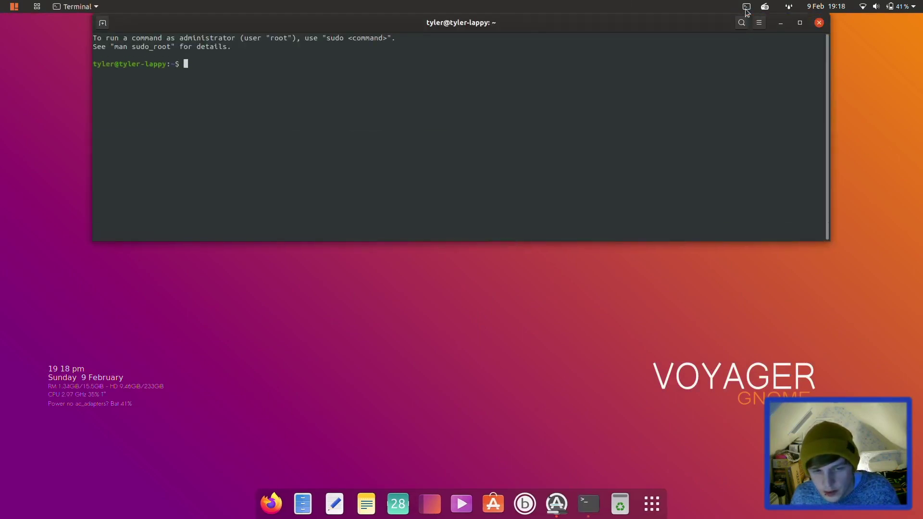
{"action": "left_click", "coordinate": [745, 8]}
{"action": "left_click", "coordinate": [746, 7]}
{"action": "left_click", "coordinate": [745, 8]}
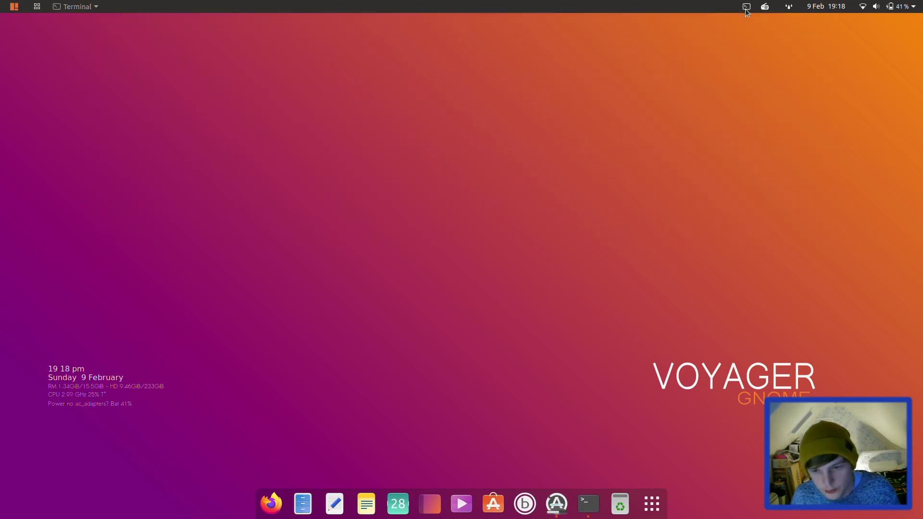
{"action": "left_click", "coordinate": [746, 8]}
{"action": "left_click", "coordinate": [746, 8]}
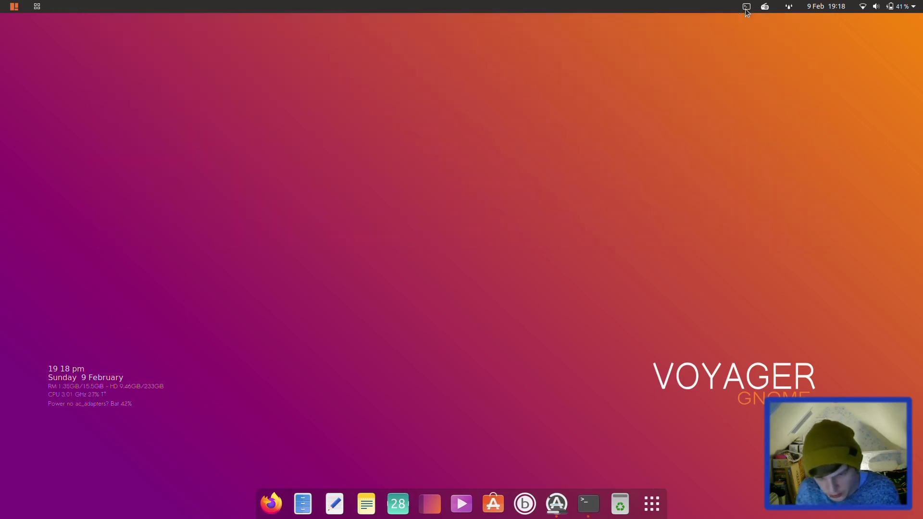
{"action": "left_click", "coordinate": [745, 7]}
{"action": "type", "text": "exit"}
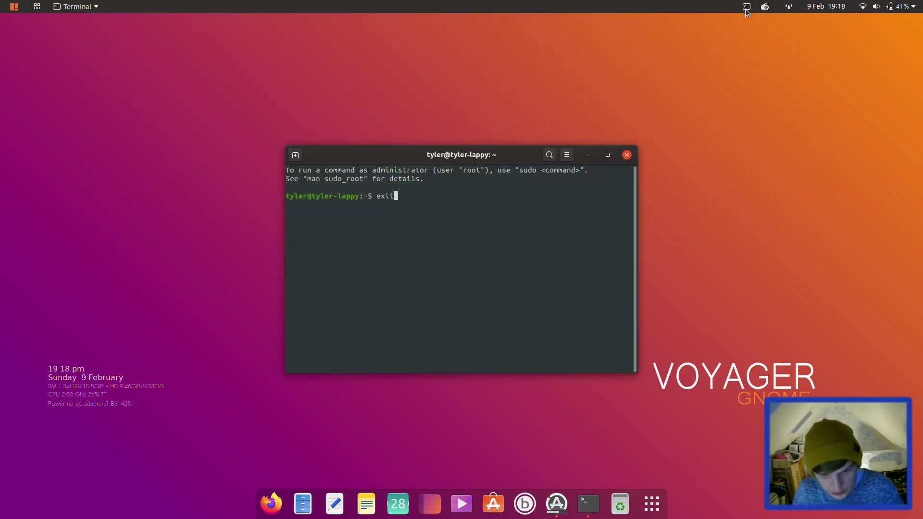
{"action": "key", "text": "Return"}
{"action": "left_click", "coordinate": [765, 8]}
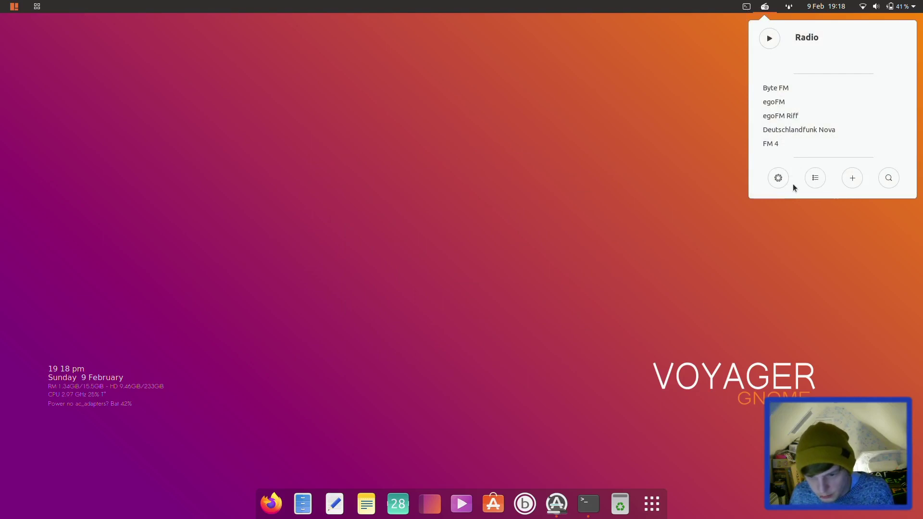
Check the Vaiaku, Tuvalu weather and its locations list, the calendar panel, and the system menu
{"action": "mouse_move", "coordinate": [790, 7]}
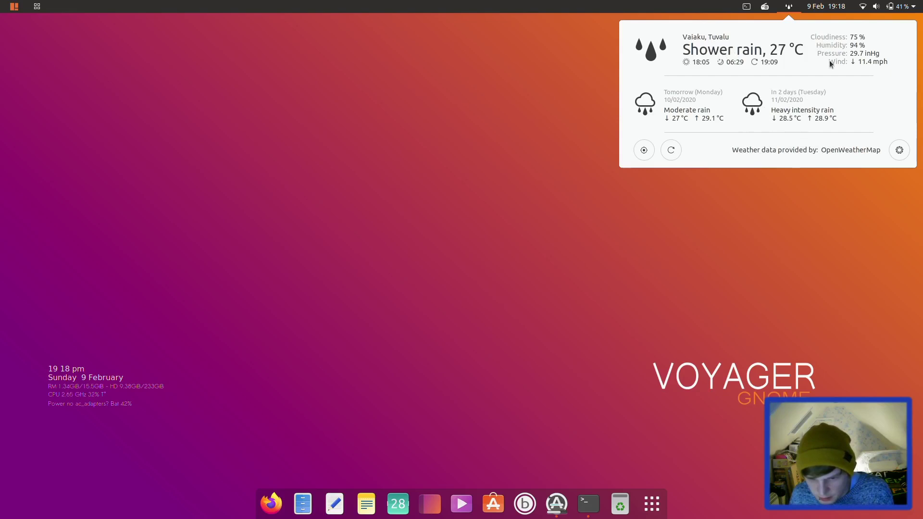
{"action": "left_click", "coordinate": [647, 152]}
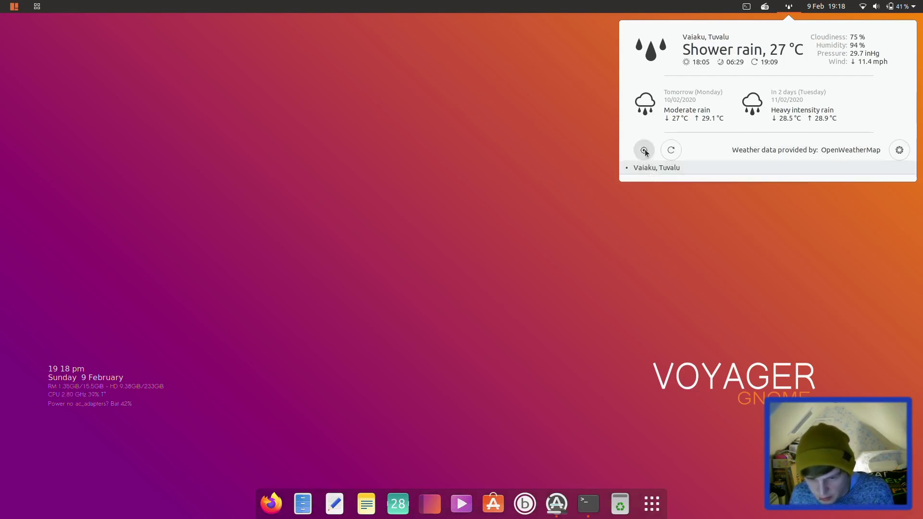
{"action": "left_click", "coordinate": [645, 151]}
{"action": "left_click", "coordinate": [836, 4]}
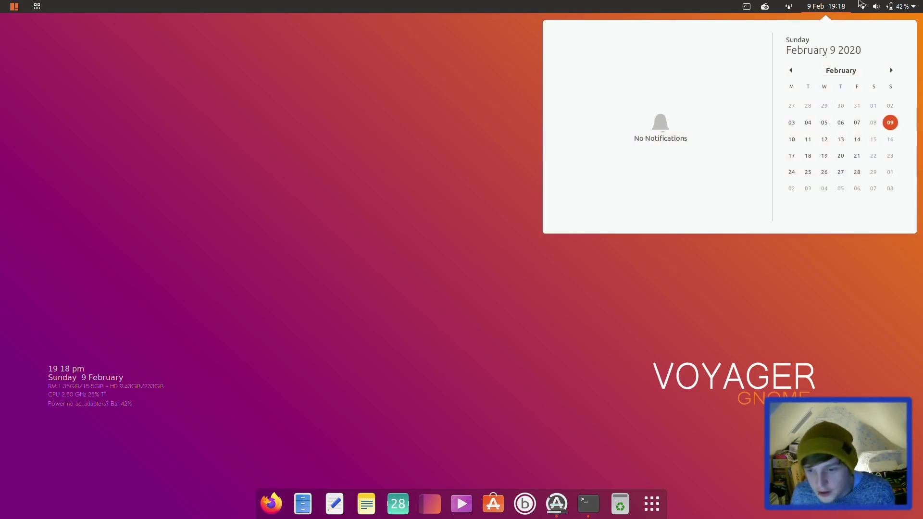
{"action": "left_click", "coordinate": [904, 6]}
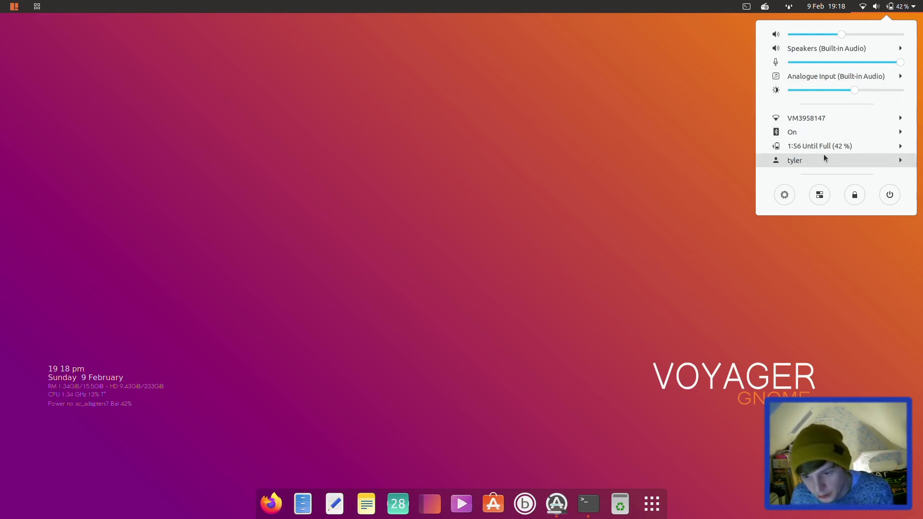
Relaunch Tweaks by searching 'tweaks' in the activities overview
{"action": "left_click", "coordinate": [820, 196]}
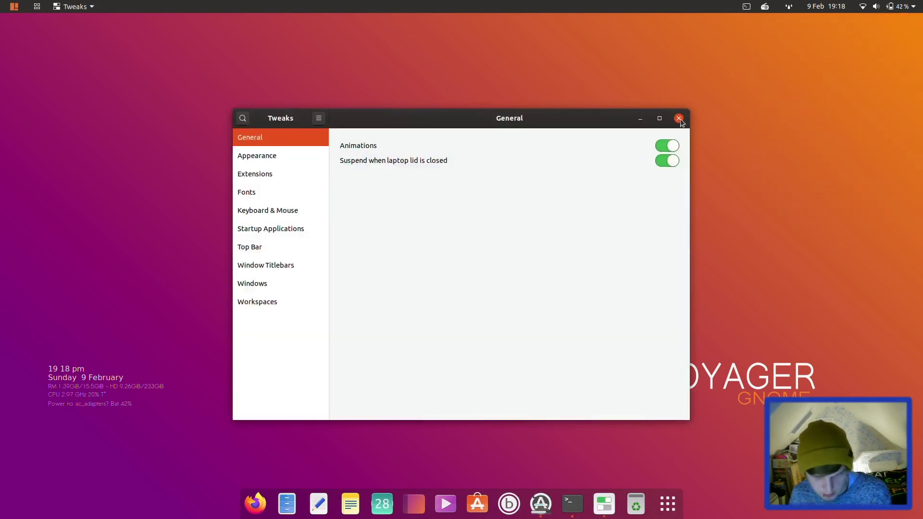
{"action": "left_click", "coordinate": [679, 119]}
{"action": "left_click", "coordinate": [867, 5]}
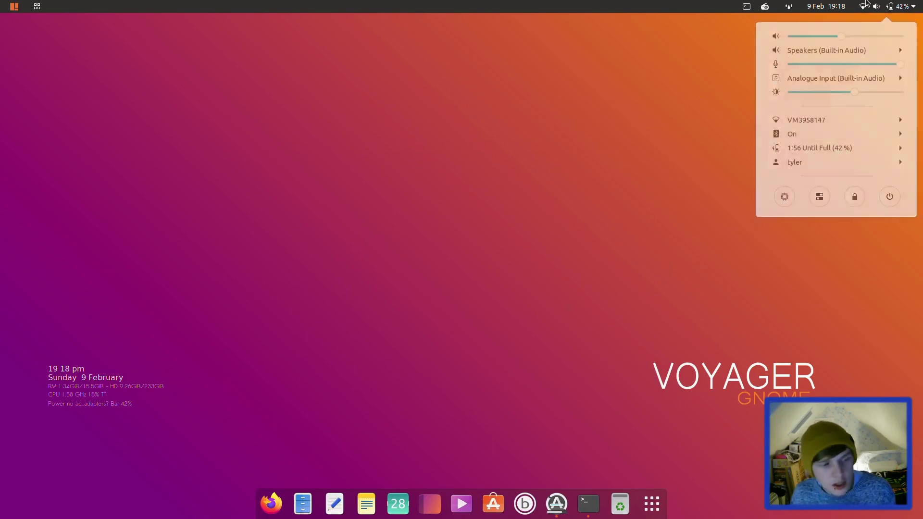
{"action": "left_click", "coordinate": [867, 5]}
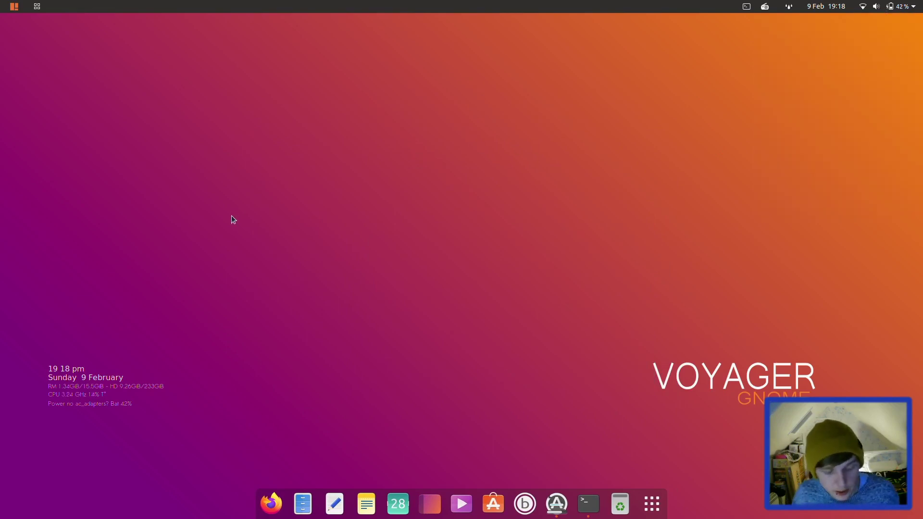
{"action": "key", "text": "super"}
{"action": "type", "text": "tweaks#"}
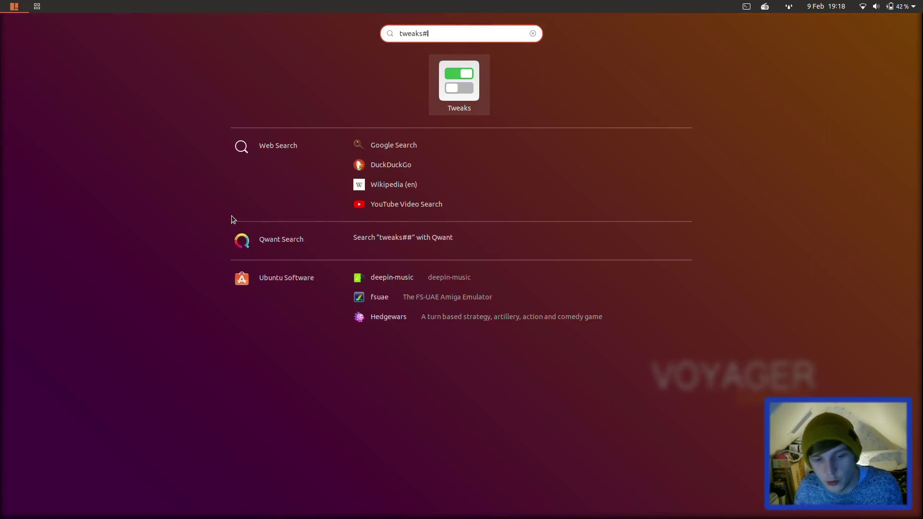
{"action": "key", "text": "Return"}
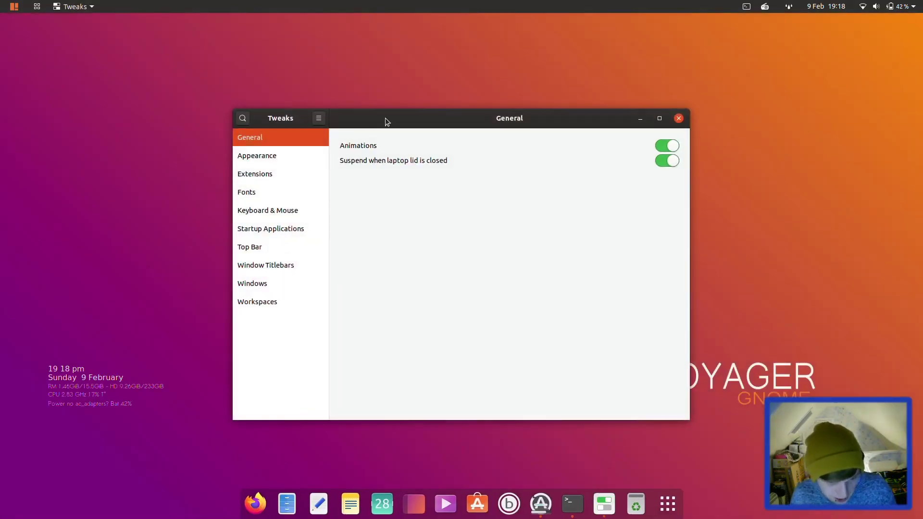
Switch on Disable Hot Corner in the Activities configurator extension's settings
{"action": "left_click_drag", "start_coordinate": [385, 117], "coordinate": [394, 74]}
{"action": "left_click", "coordinate": [264, 130]}
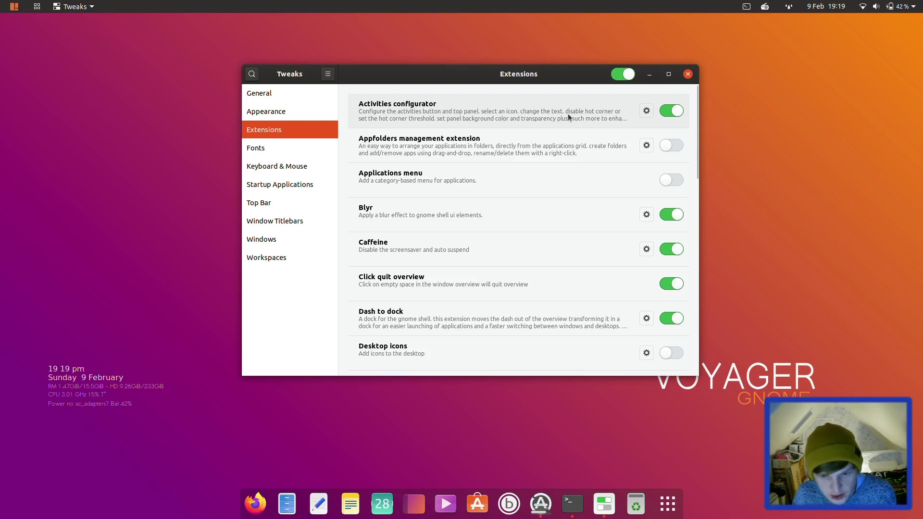
{"action": "left_click", "coordinate": [646, 111]}
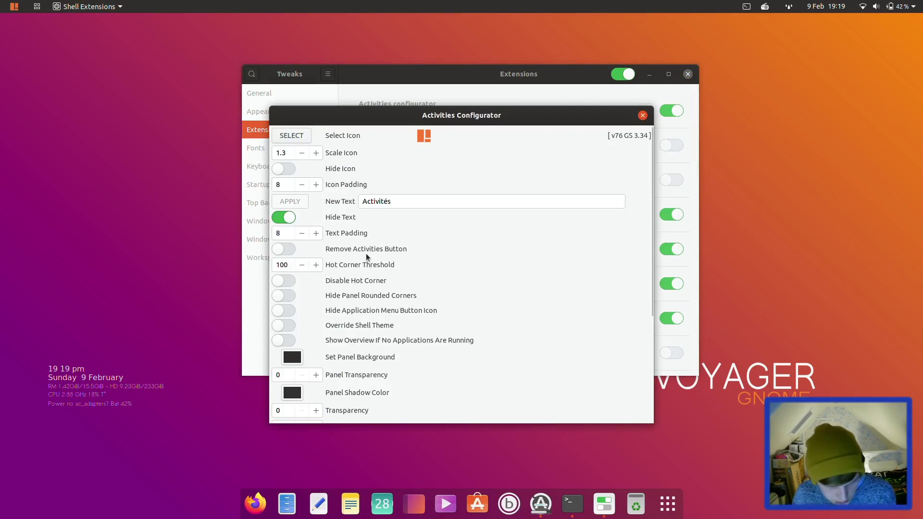
{"action": "left_click", "coordinate": [284, 282]}
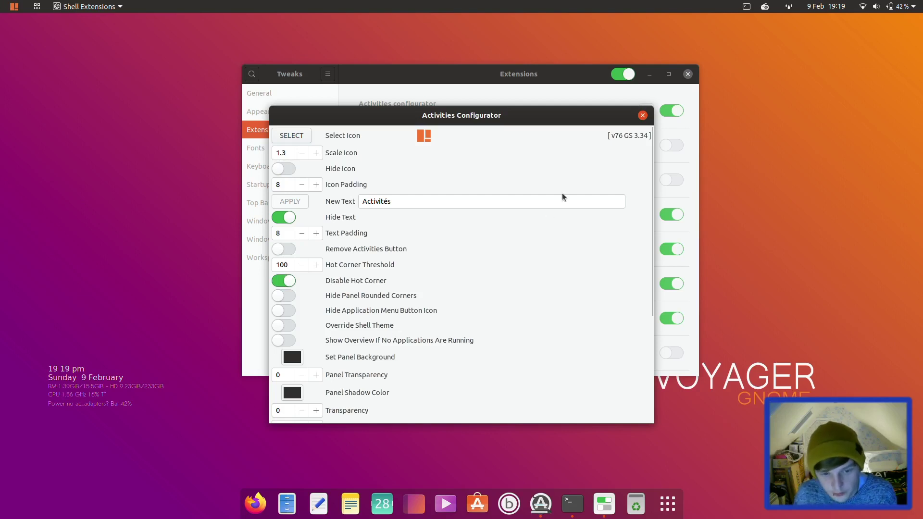
{"action": "left_click", "coordinate": [642, 115]}
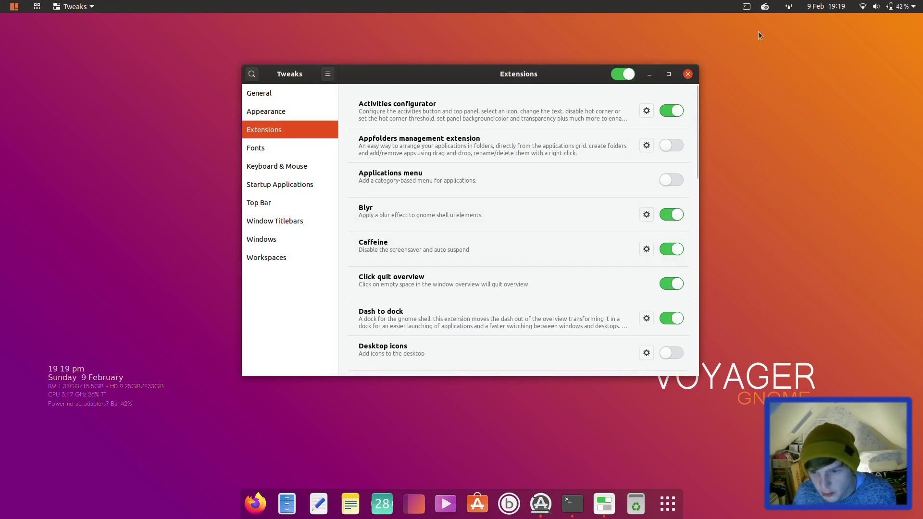
Glance at the calendar and system menus, then toggle the Caffeine extension off and back on
{"action": "left_click", "coordinate": [808, 3]}
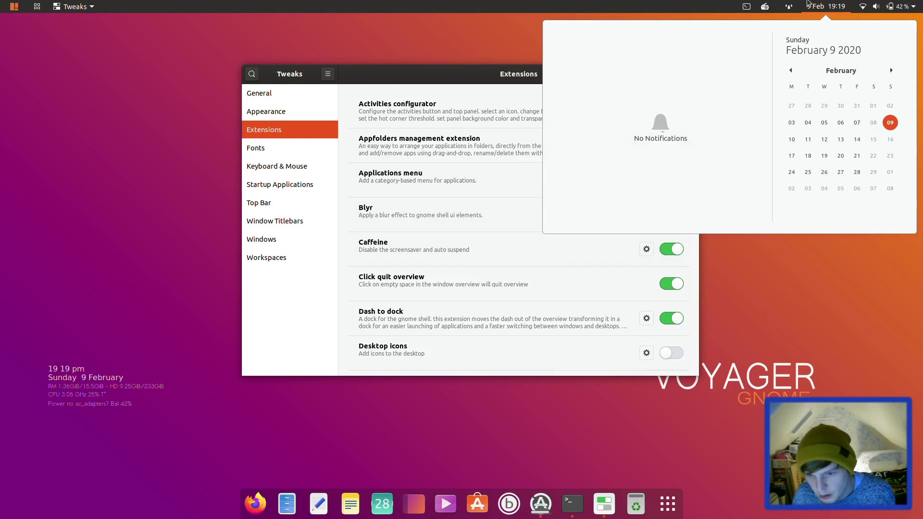
{"action": "left_click", "coordinate": [897, 6]}
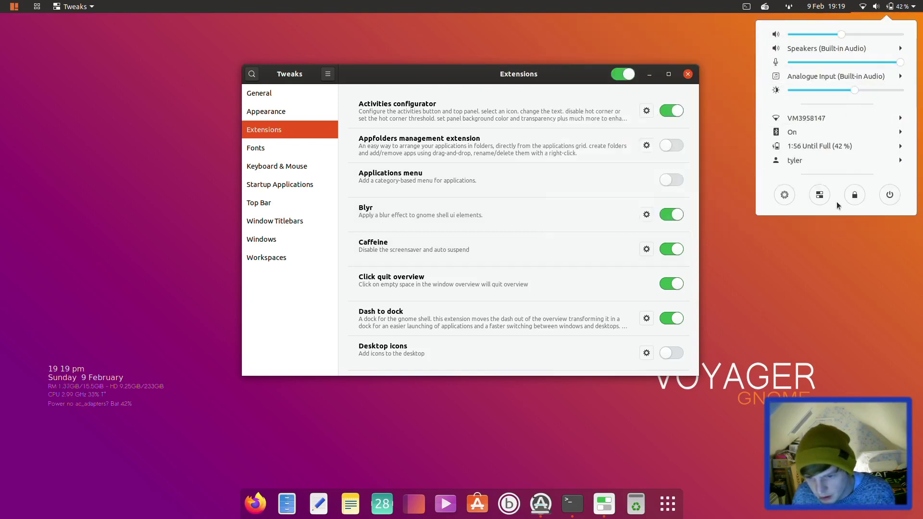
{"action": "left_click", "coordinate": [612, 259]}
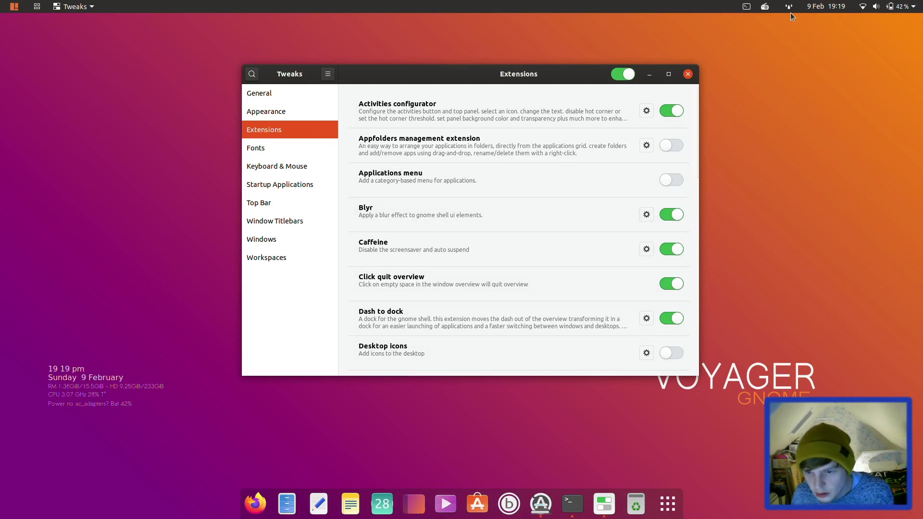
{"action": "left_click", "coordinate": [916, 2]}
{"action": "left_click", "coordinate": [916, 3]}
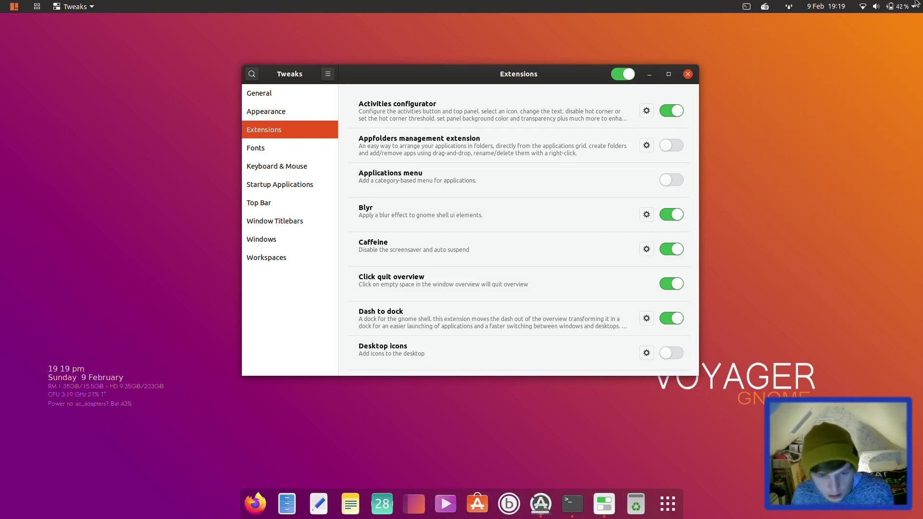
{"action": "left_click", "coordinate": [672, 253]}
{"action": "left_click", "coordinate": [671, 253]}
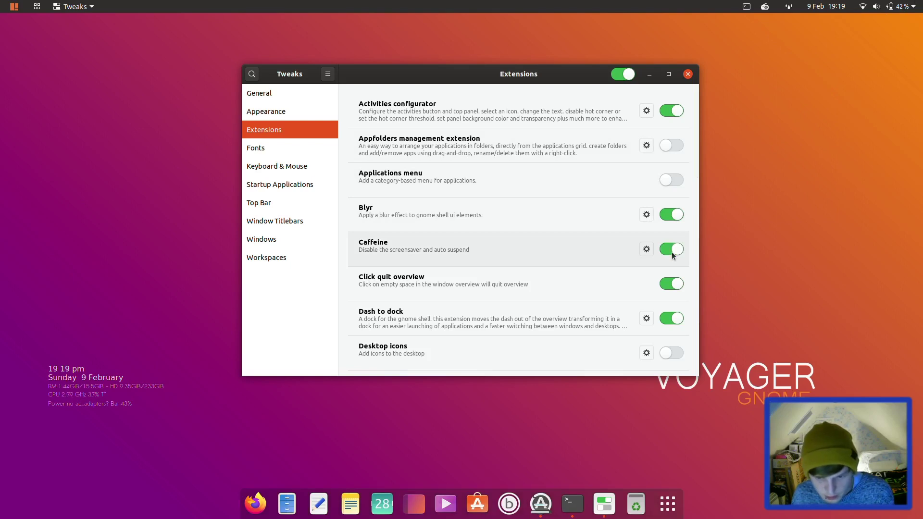
{"action": "left_click", "coordinate": [672, 253]}
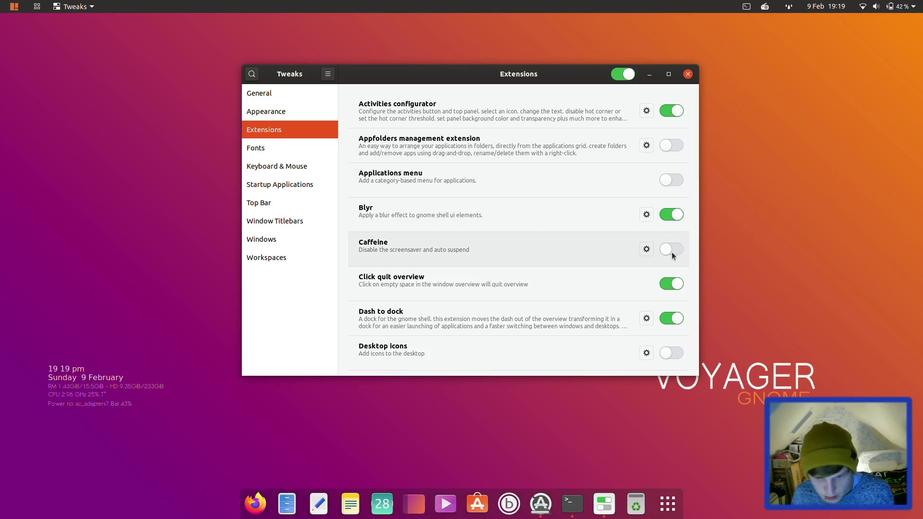
{"action": "left_click", "coordinate": [672, 253]}
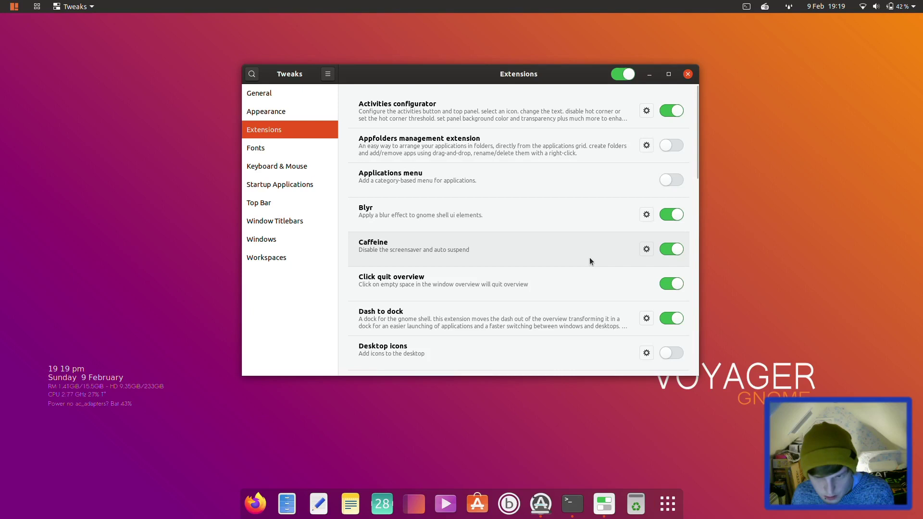
Turn on 'Show Caffeine in top panel' in Caffeine's settings
{"action": "left_click", "coordinate": [646, 249]}
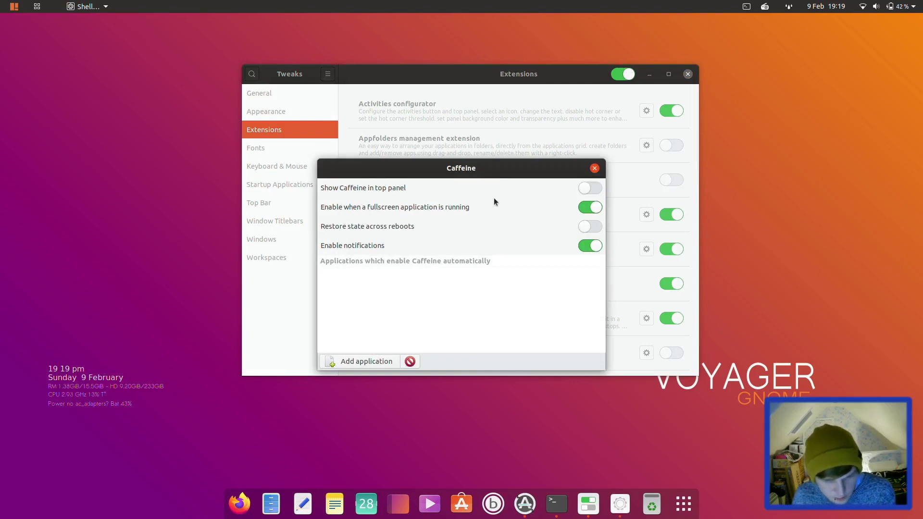
{"action": "left_click", "coordinate": [593, 188]}
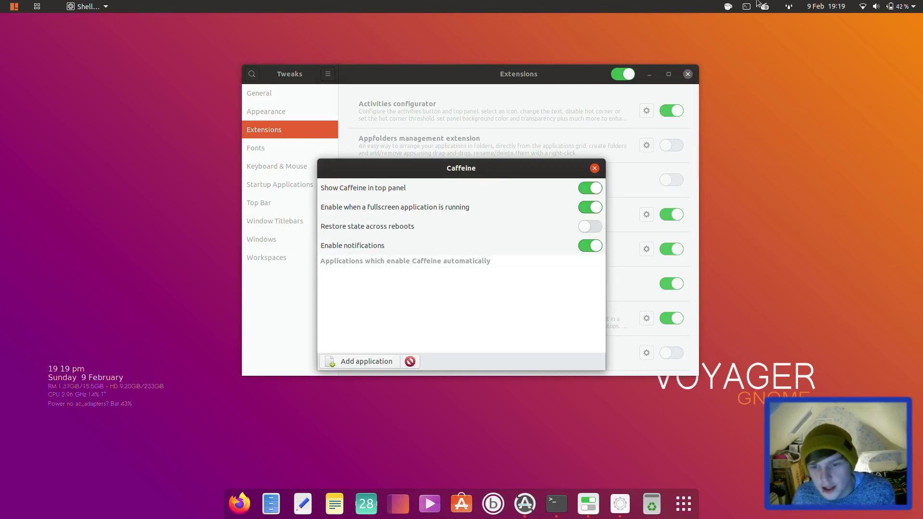
{"action": "left_click", "coordinate": [594, 168]}
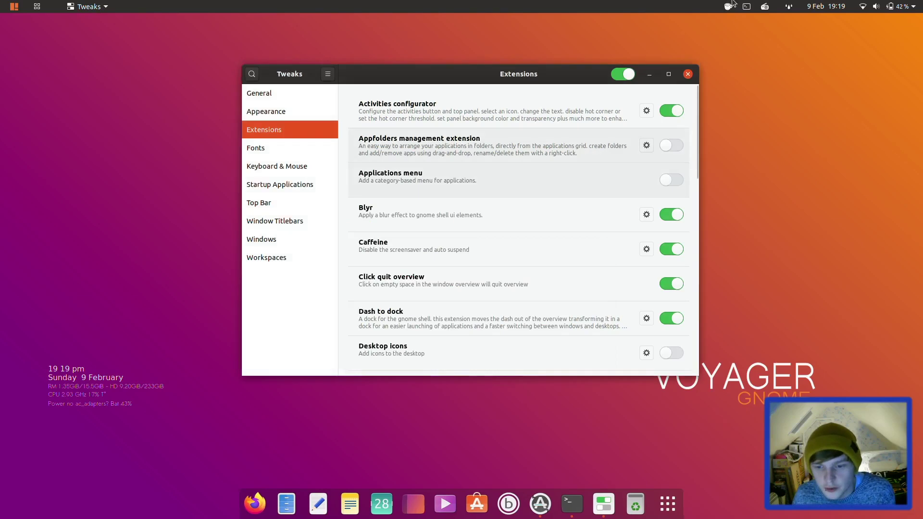
Activate Caffeine from the top bar and scroll further down the Extensions list
{"action": "left_click", "coordinate": [728, 7]}
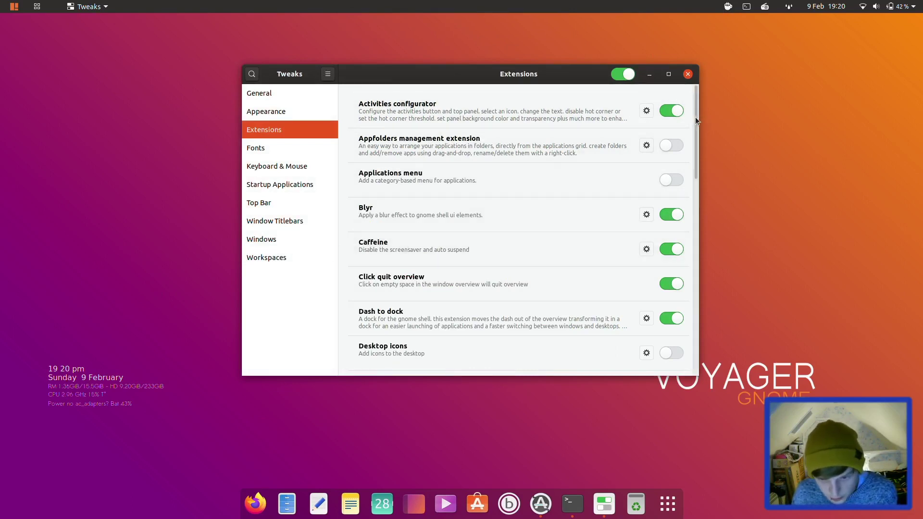
{"action": "left_click_drag", "start_coordinate": [695, 117], "coordinate": [690, 193]}
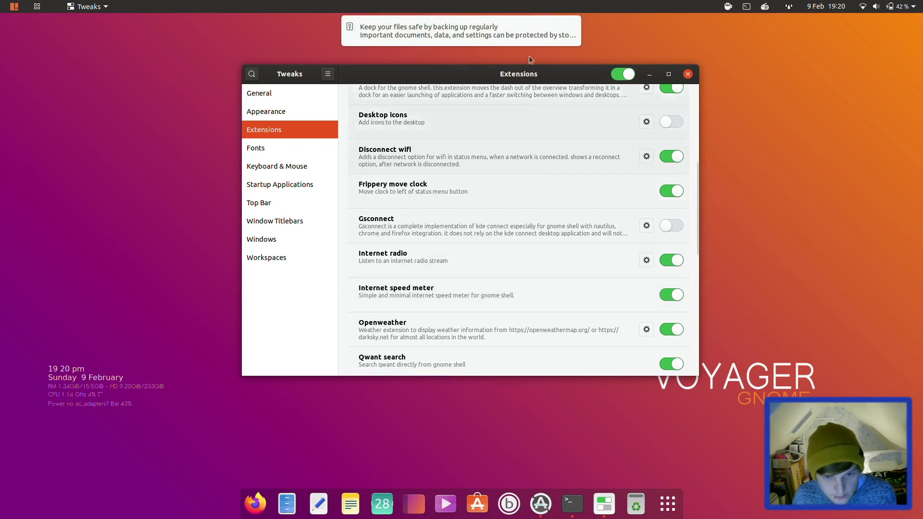
{"action": "mouse_move", "coordinate": [497, 25]}
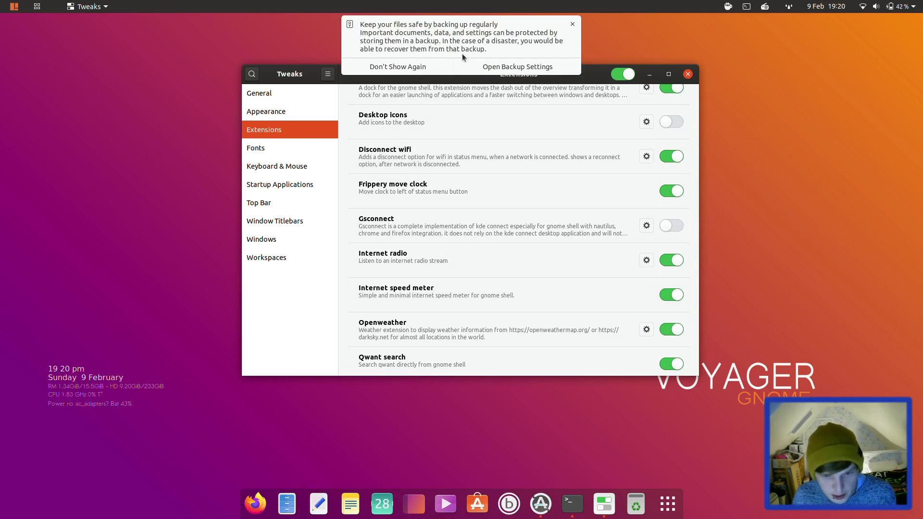
{"action": "left_click", "coordinate": [506, 61]}
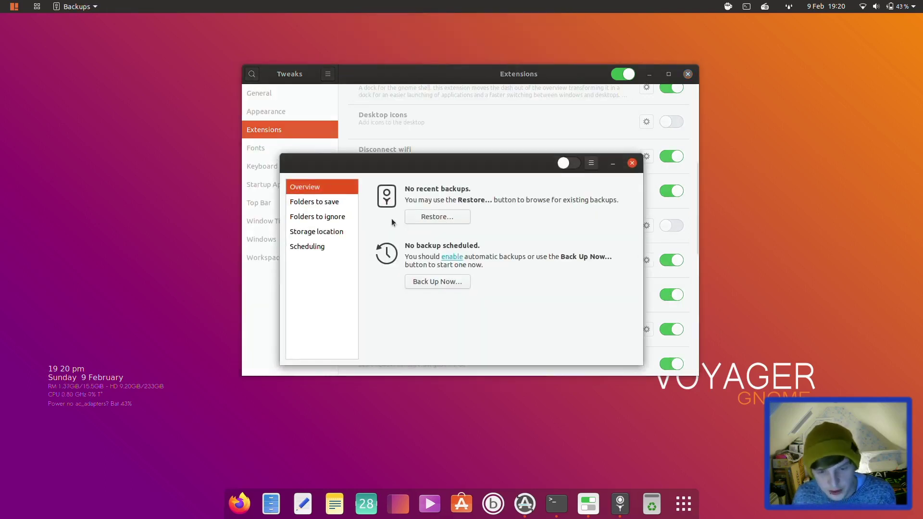
{"action": "left_click_drag", "start_coordinate": [406, 164], "coordinate": [663, 127]}
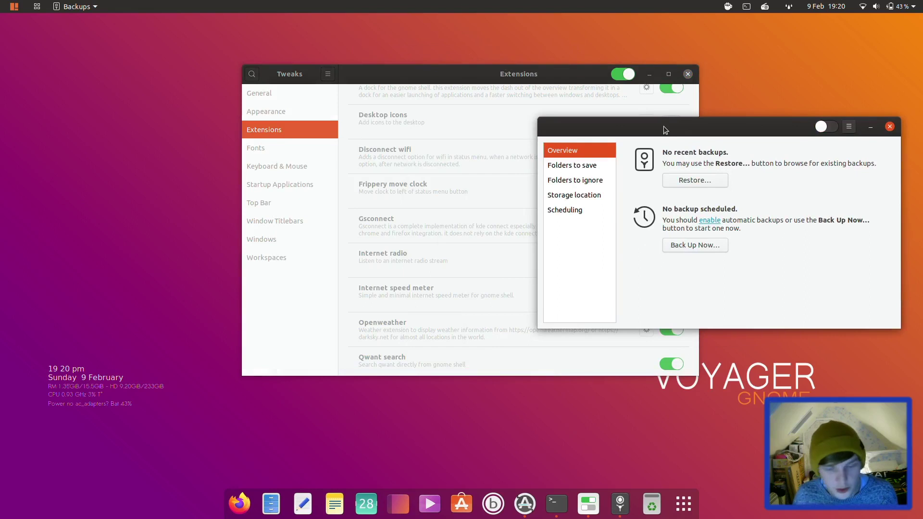
{"action": "left_click", "coordinate": [587, 197]}
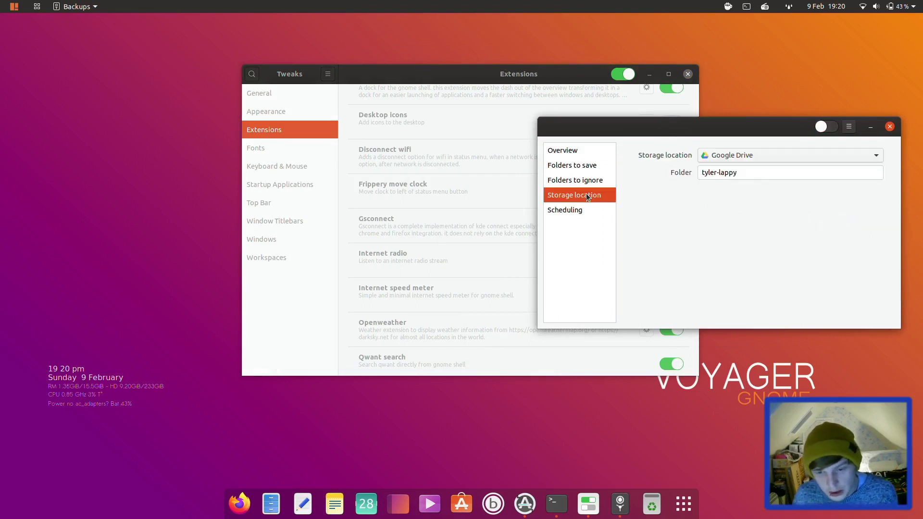
{"action": "left_click", "coordinate": [754, 154]}
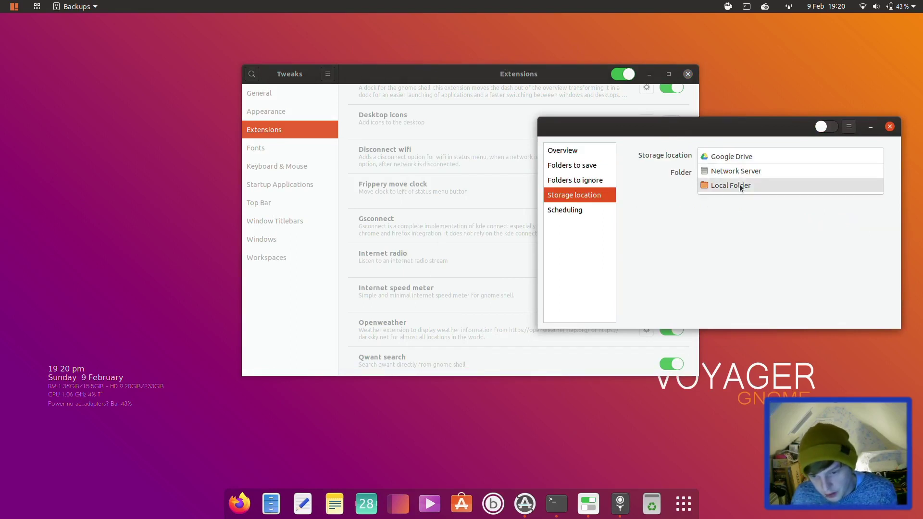
{"action": "left_click", "coordinate": [741, 141]}
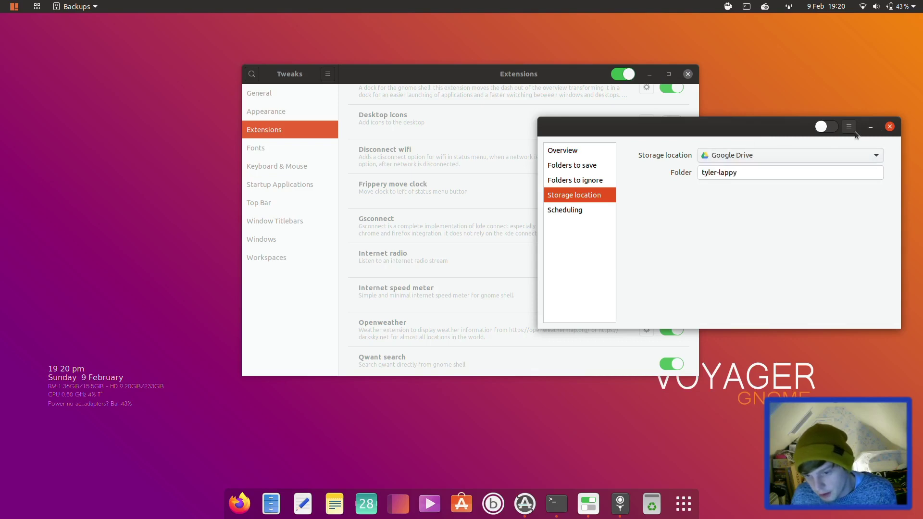
{"action": "left_click", "coordinate": [889, 127]}
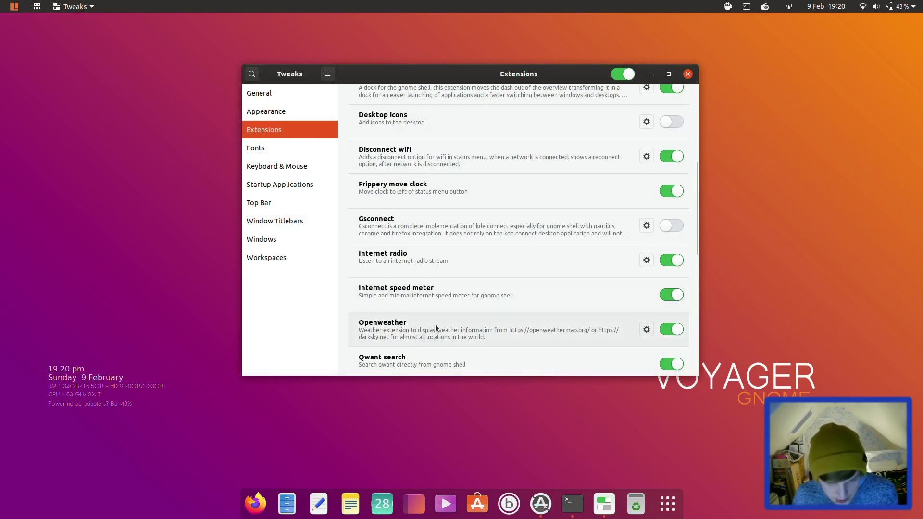
Switch off the Qwant search extension on the Tweaks Extensions page
{"action": "scroll", "coordinate": [435, 324], "scroll_direction": "up", "scroll_amount": 4}
{"action": "scroll", "coordinate": [436, 326], "scroll_direction": "down", "scroll_amount": 8}
{"action": "scroll", "coordinate": [436, 326], "scroll_direction": "up", "scroll_amount": 2}
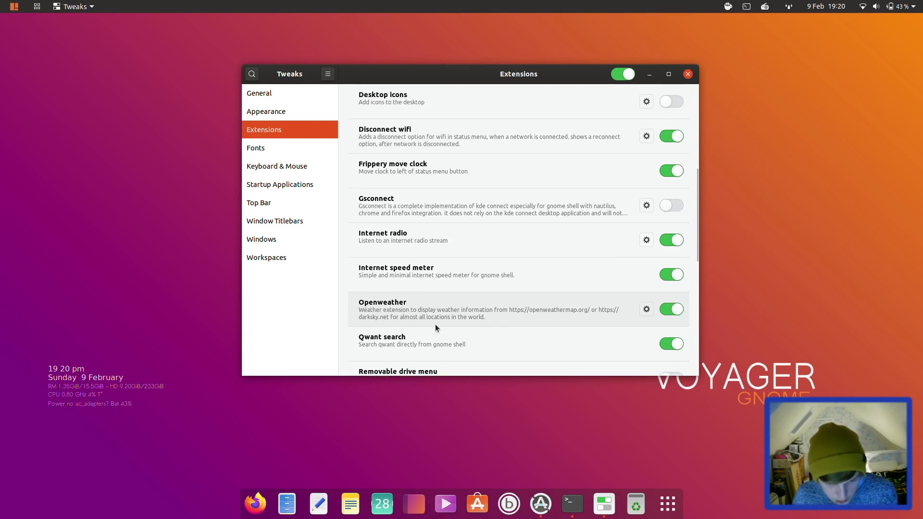
{"action": "scroll", "coordinate": [436, 326], "scroll_direction": "down", "scroll_amount": 3}
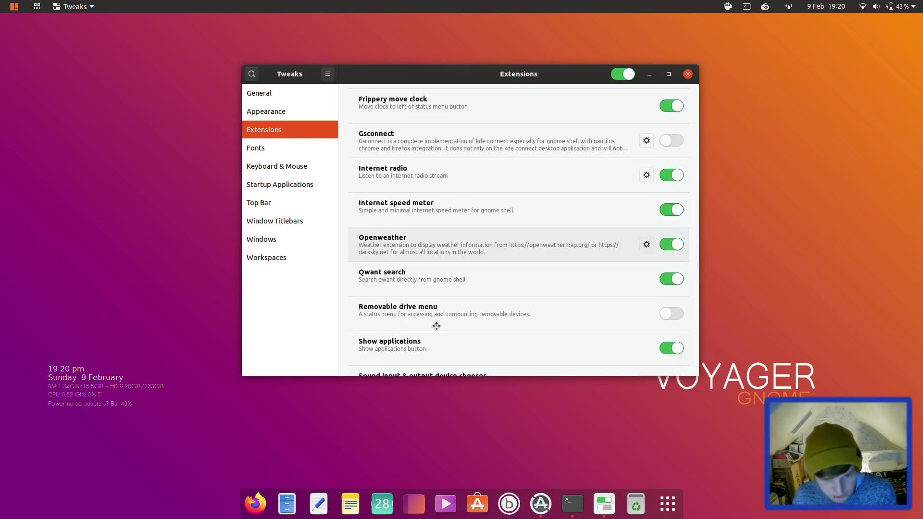
{"action": "scroll", "coordinate": [436, 326], "scroll_direction": "up", "scroll_amount": 2}
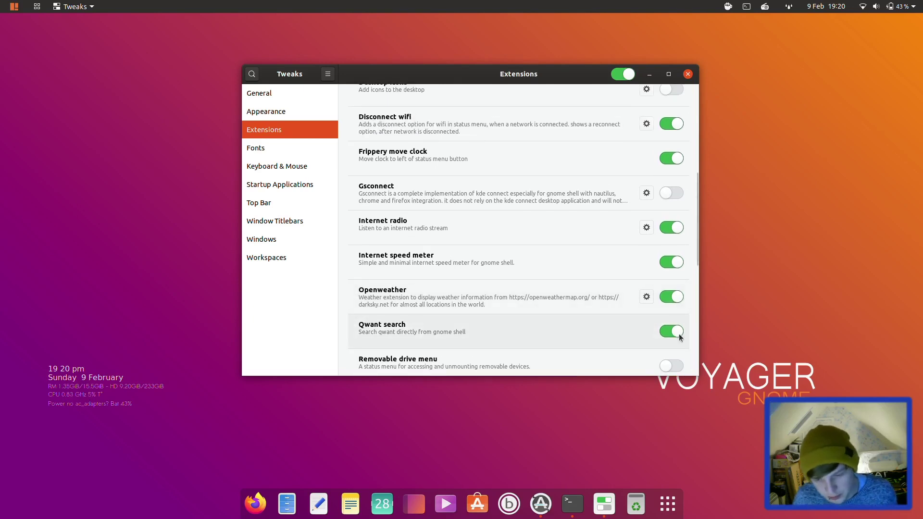
{"action": "left_click", "coordinate": [673, 331]}
Switch off the Web search provider extension, leaving User themes and Quake-mode on
{"action": "scroll", "coordinate": [596, 298], "scroll_direction": "down", "scroll_amount": 7}
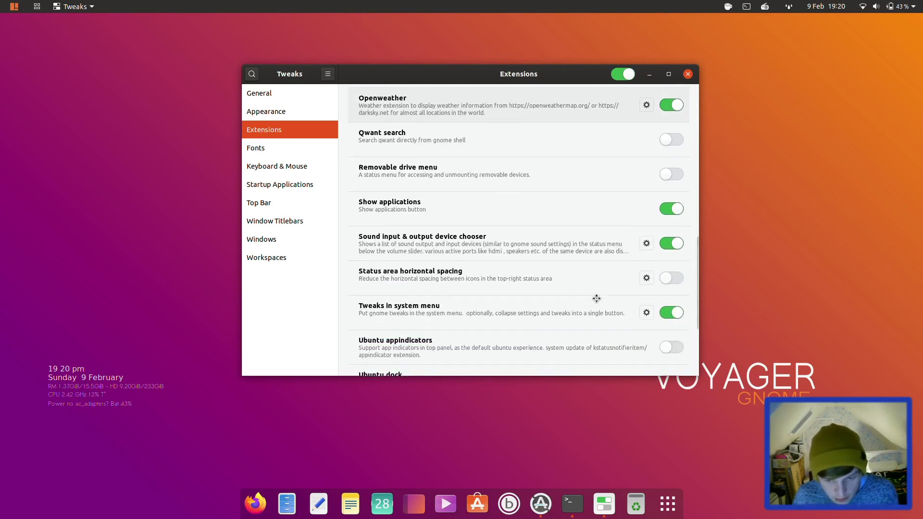
{"action": "scroll", "coordinate": [596, 299], "scroll_direction": "down", "scroll_amount": 1}
{"action": "scroll", "coordinate": [596, 299], "scroll_direction": "up", "scroll_amount": 1}
{"action": "scroll", "coordinate": [596, 298], "scroll_direction": "down", "scroll_amount": 2}
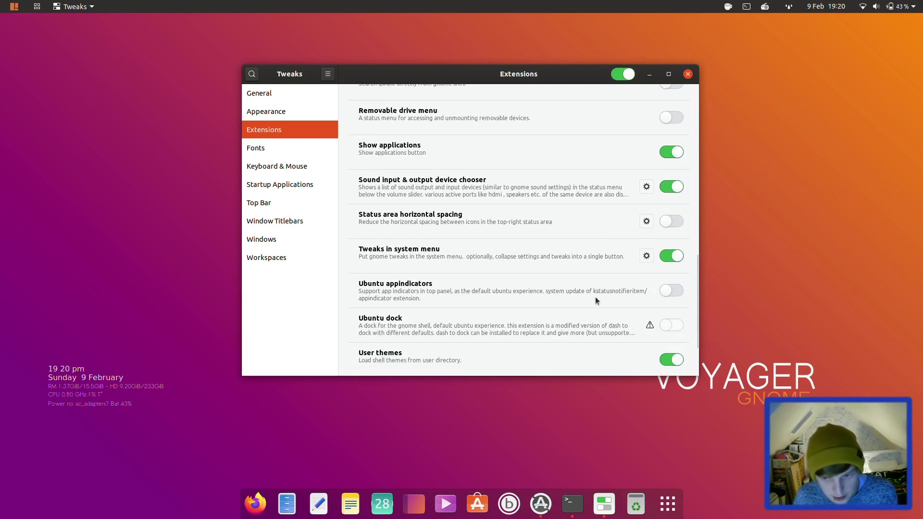
{"action": "left_click", "coordinate": [886, 7]}
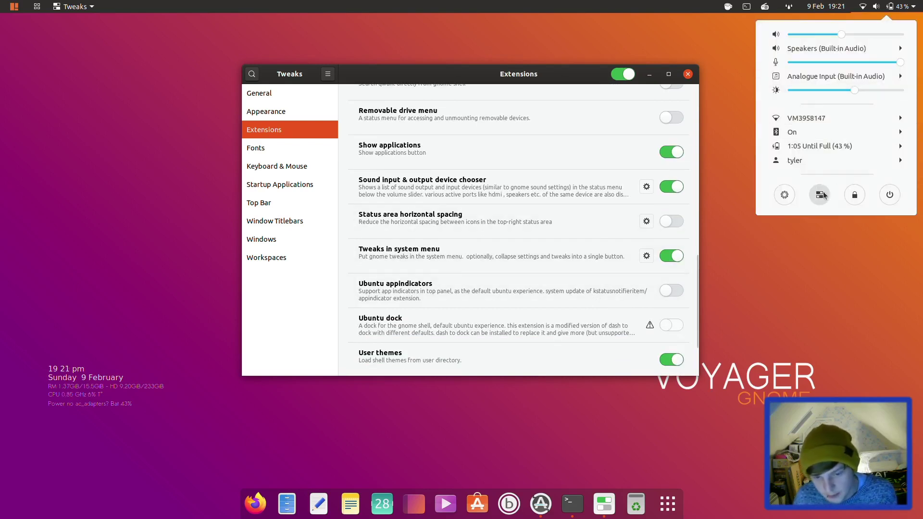
{"action": "left_click", "coordinate": [308, 345]}
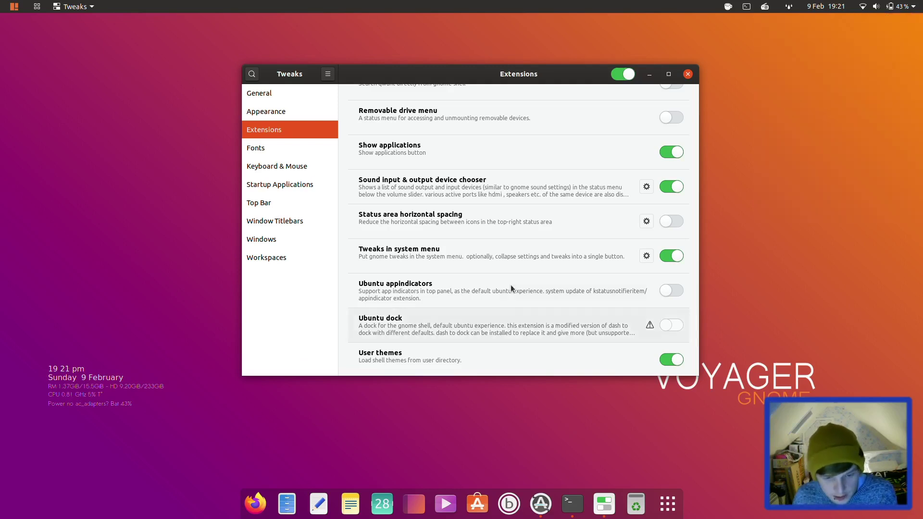
{"action": "scroll", "coordinate": [600, 262], "scroll_direction": "down", "scroll_amount": 3}
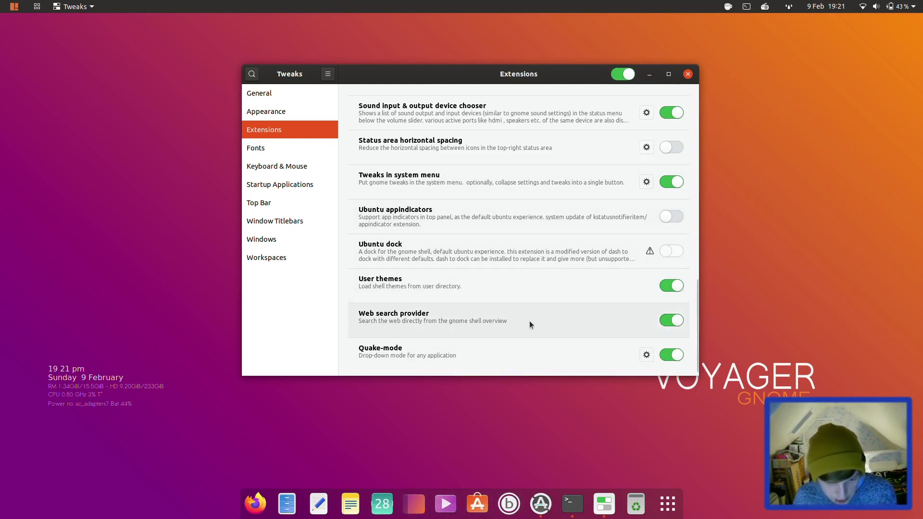
{"action": "left_click", "coordinate": [672, 321]}
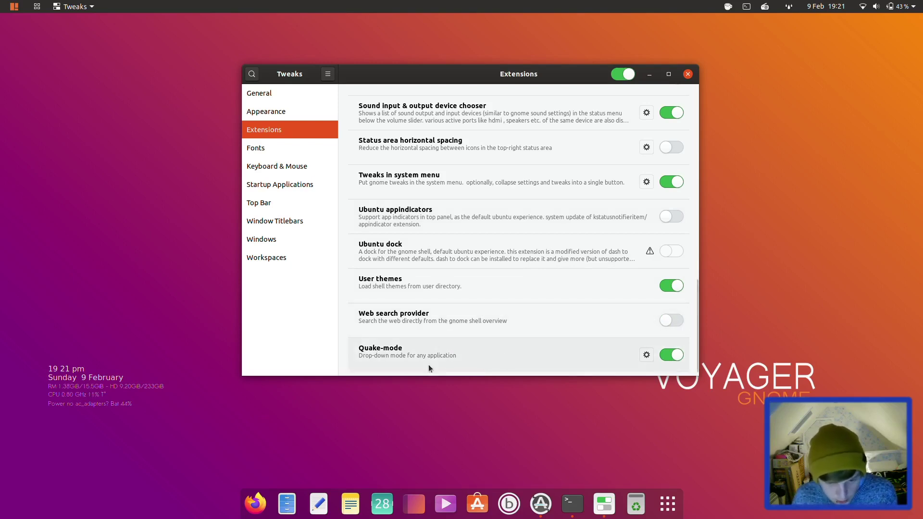
Review Quake-mode's settings (org.gnome.Terminal.desktop and its toggle shortcut), then close them
{"action": "left_click", "coordinate": [646, 355]}
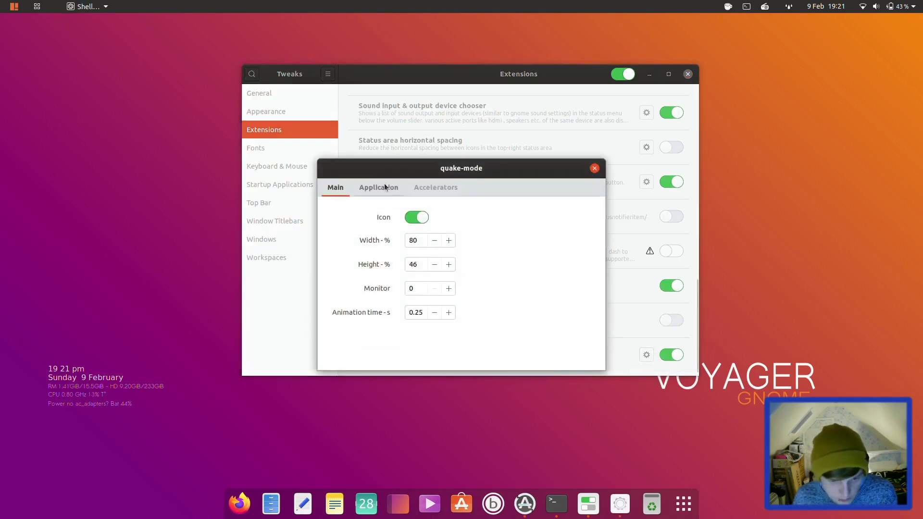
{"action": "left_click", "coordinate": [386, 190]}
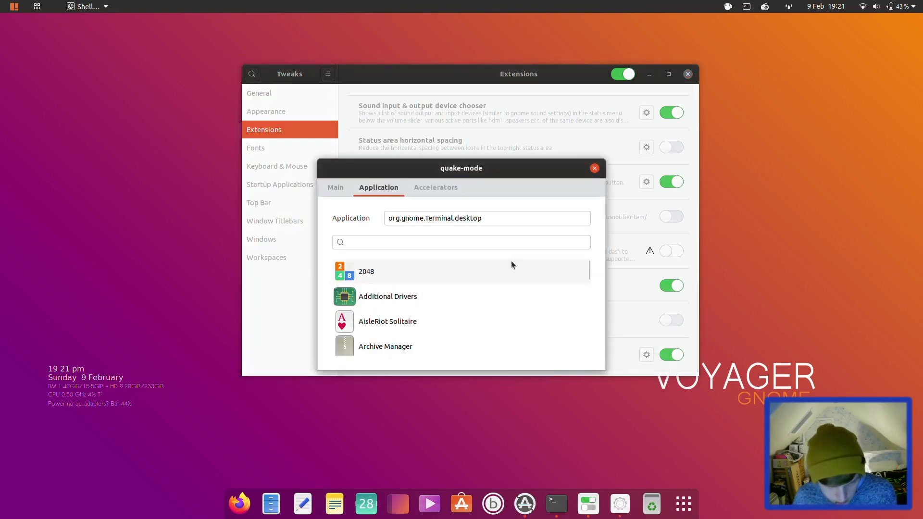
{"action": "scroll", "coordinate": [455, 290], "scroll_direction": "down", "scroll_amount": 15}
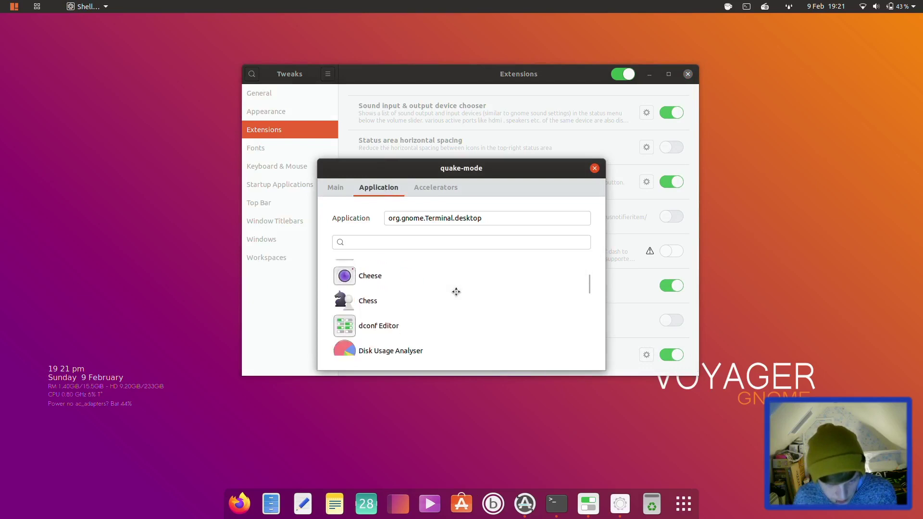
{"action": "scroll", "coordinate": [455, 290], "scroll_direction": "up", "scroll_amount": 15}
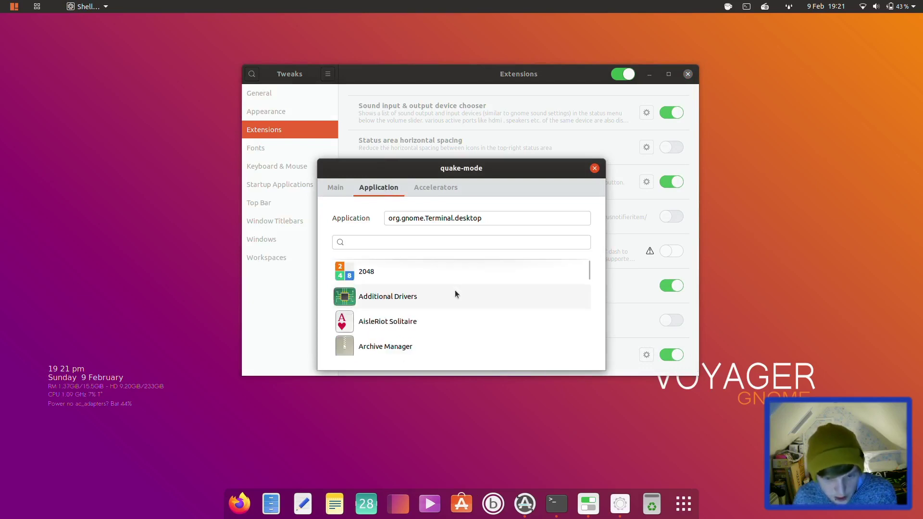
{"action": "left_click", "coordinate": [430, 187]}
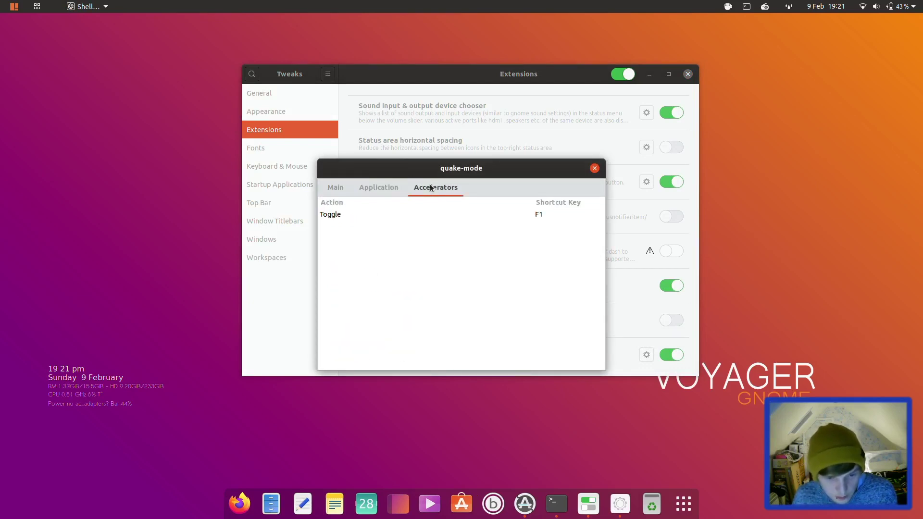
{"action": "left_click", "coordinate": [598, 168]}
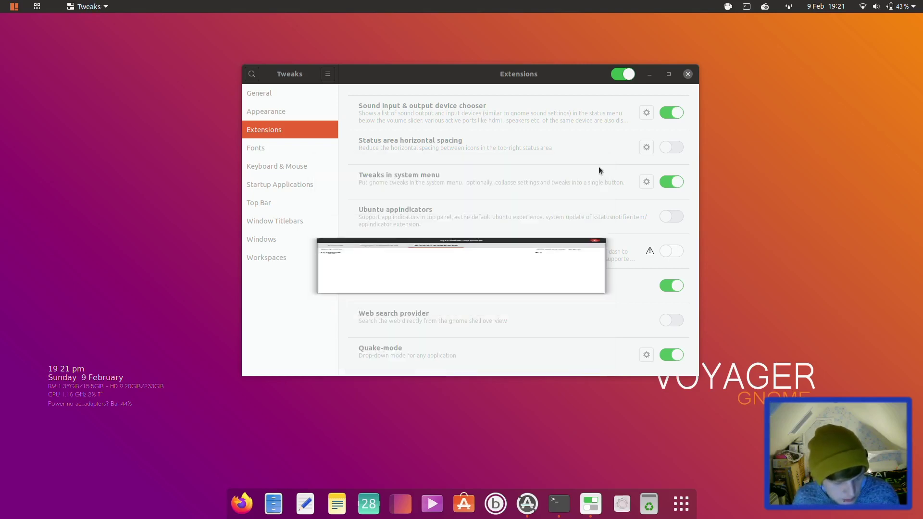
Toggle the Quake-mode terminal with F1, then close GNOME Tweaks
{"action": "key", "text": "F1"}
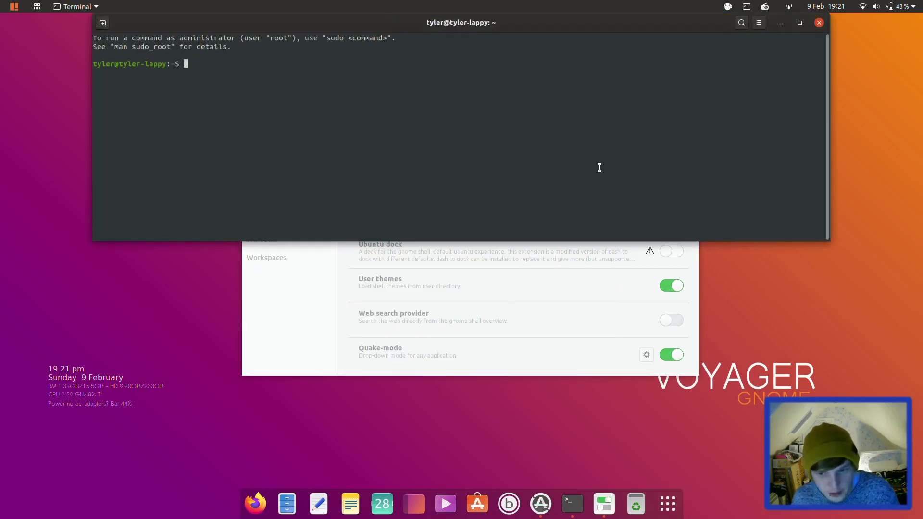
{"action": "key", "text": "F1"}
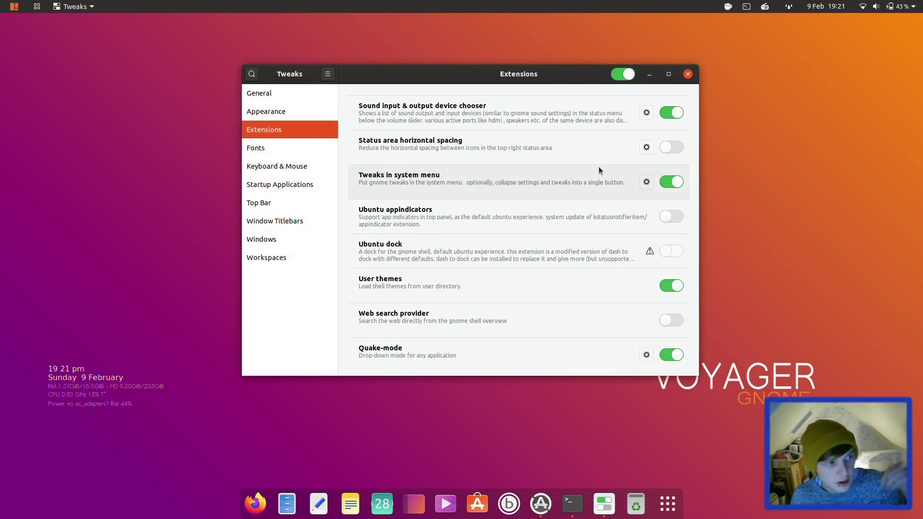
{"action": "scroll", "coordinate": [477, 237], "scroll_direction": "up", "scroll_amount": 10}
{"action": "scroll", "coordinate": [477, 237], "scroll_direction": "down", "scroll_amount": 10}
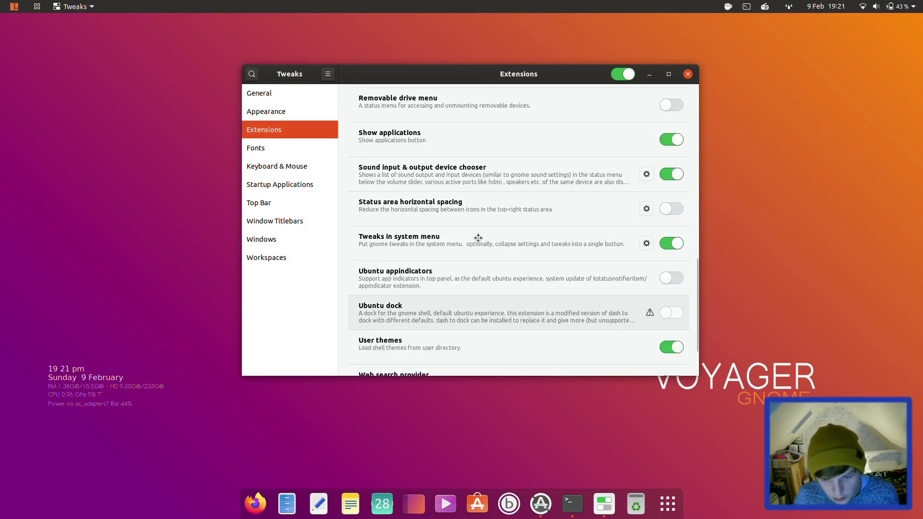
{"action": "left_click", "coordinate": [687, 75]}
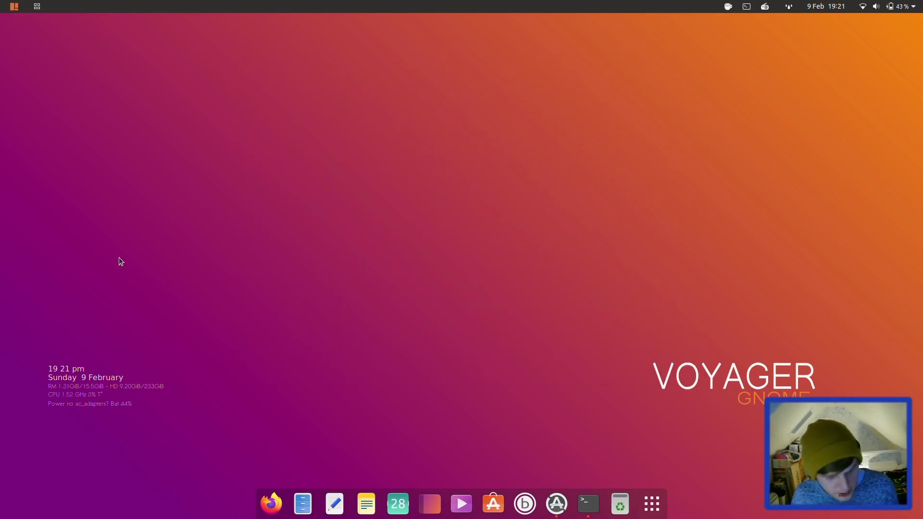
{"action": "left_click", "coordinate": [37, 6]}
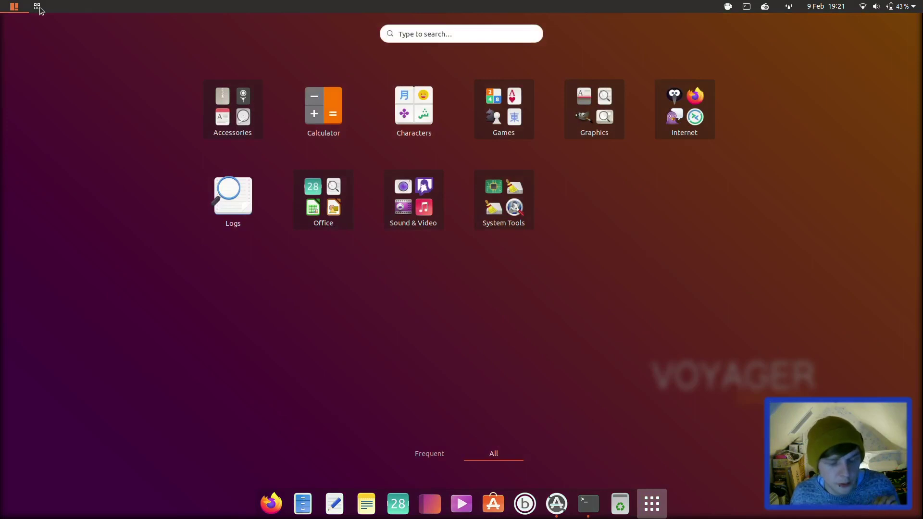
{"action": "left_click", "coordinate": [40, 7]}
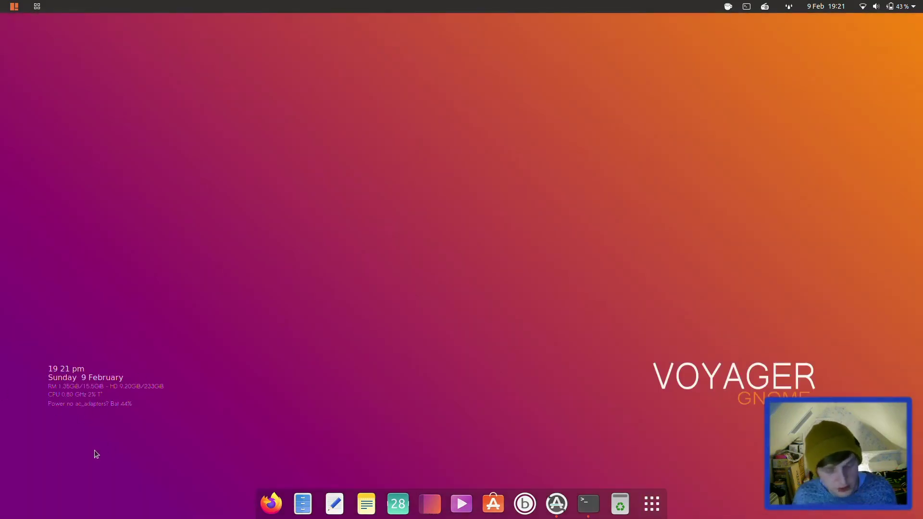
Stop conky with sudo killall conky in a new terminal, then close the terminal
{"action": "key", "text": "ctrl+alt+t"}
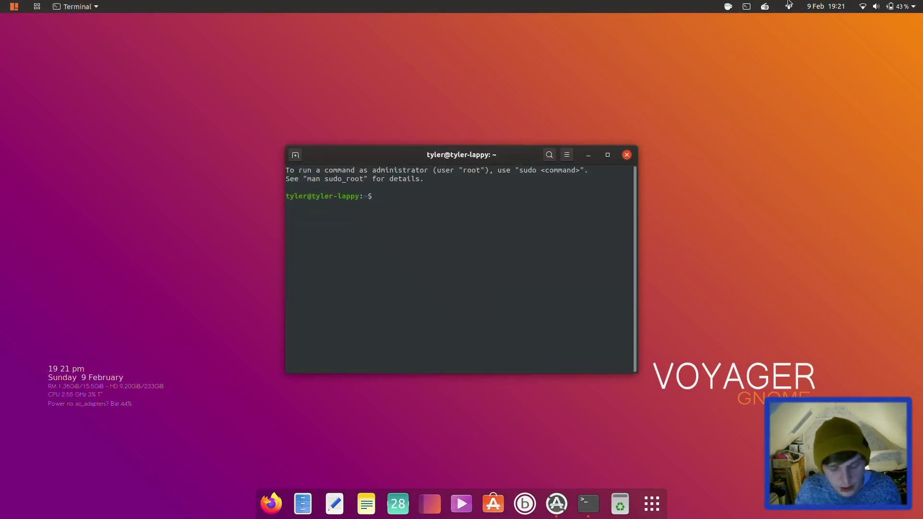
{"action": "type", "text": "sudo killall "}
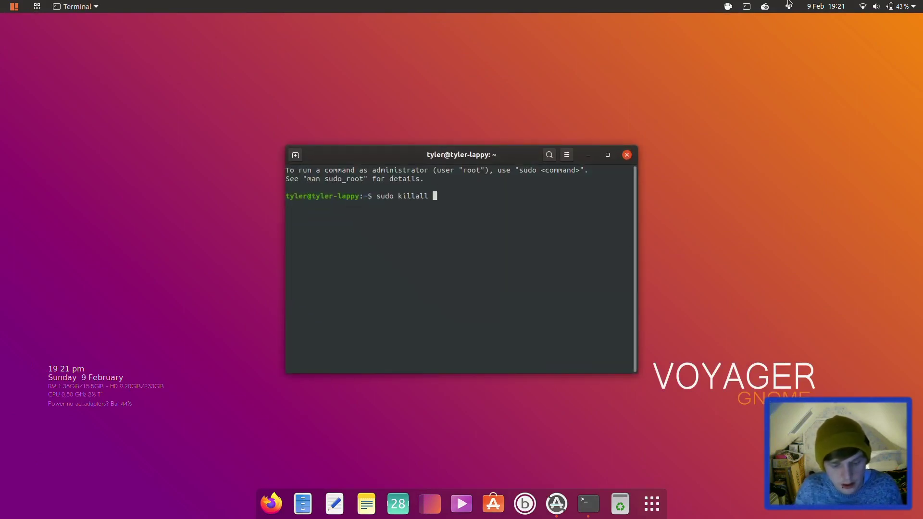
{"action": "type", "text": "conky"}
{"action": "key", "text": "Return"}
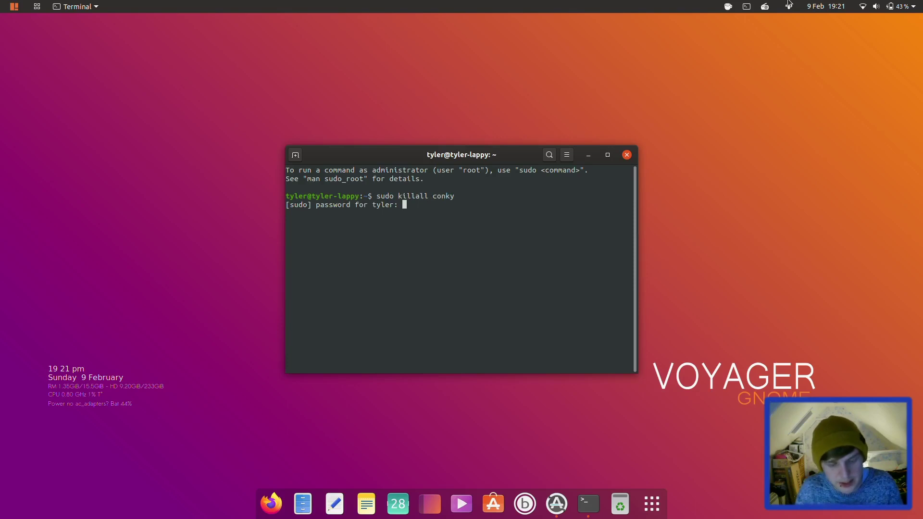
{"action": "key", "text": "Return"}
{"action": "key", "text": "Return"}
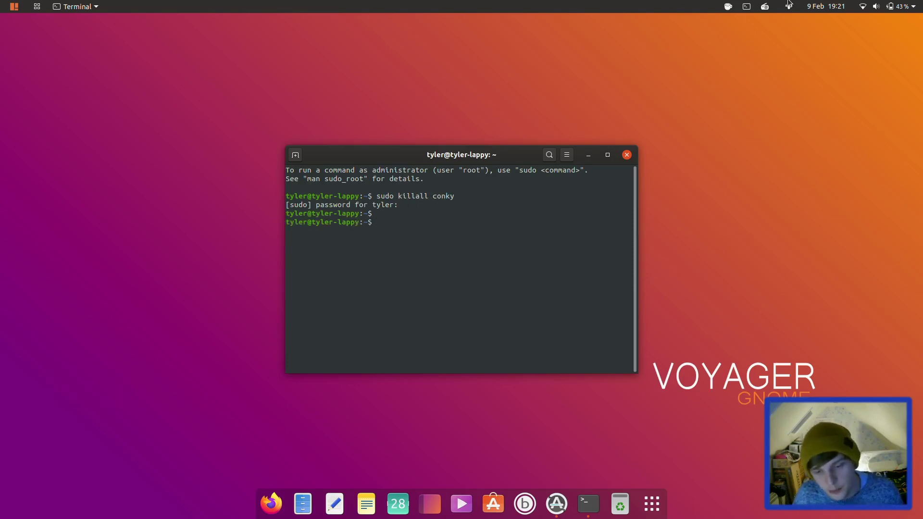
{"action": "left_click", "coordinate": [627, 155]}
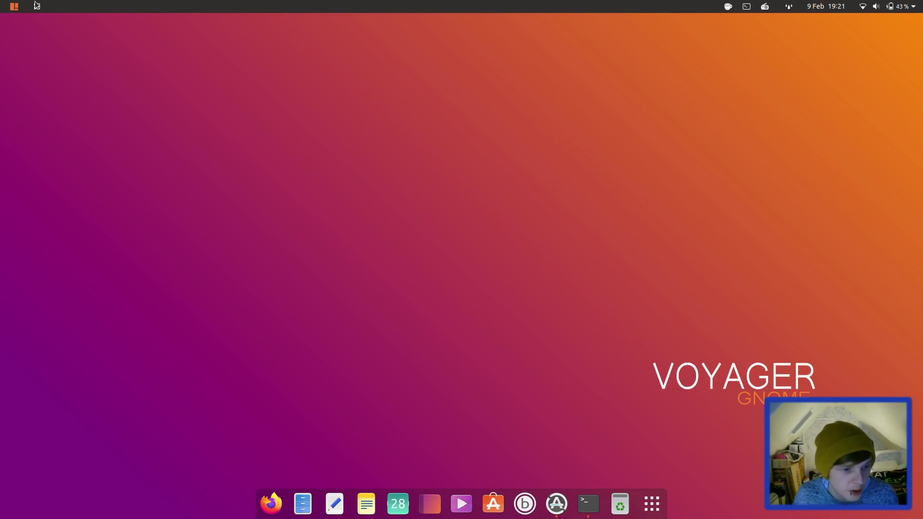
Show the applications grid and browse the Accessories and Games folders
{"action": "left_click", "coordinate": [10, 10]}
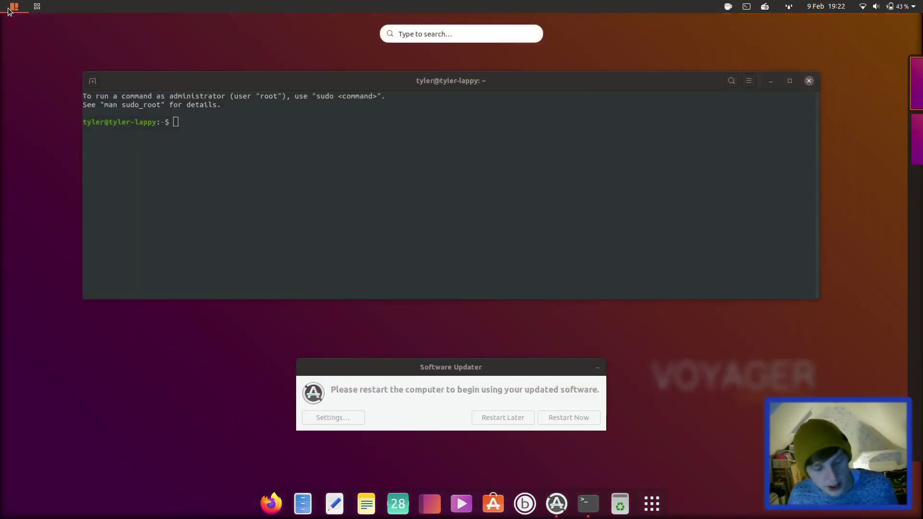
{"action": "key", "text": "super+a"}
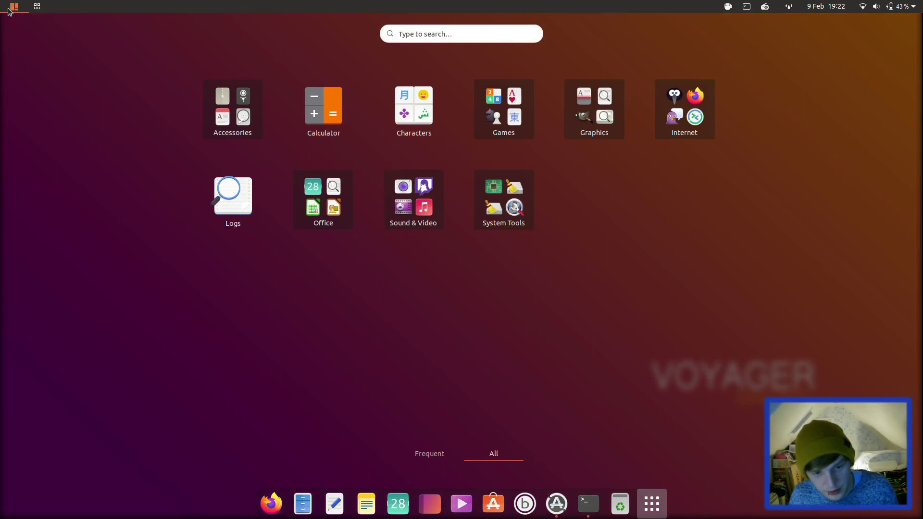
{"action": "left_click", "coordinate": [233, 109]}
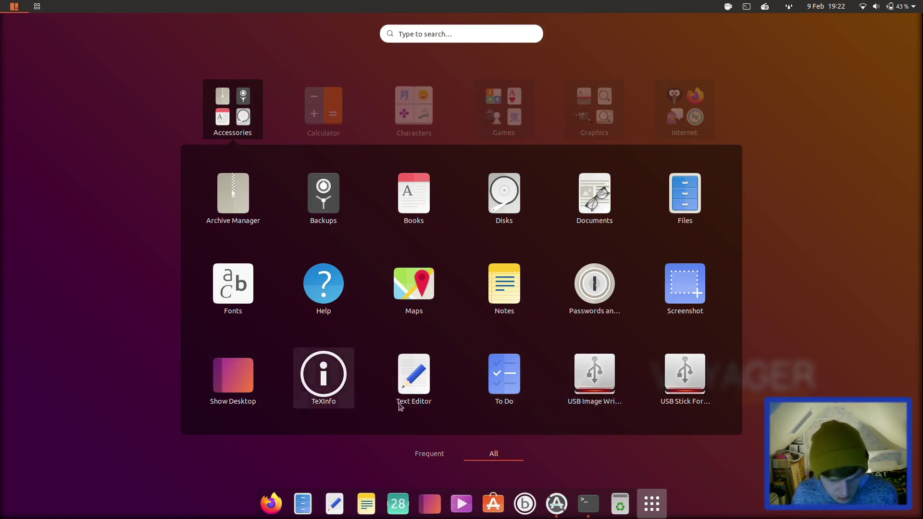
{"action": "left_click", "coordinate": [142, 261]}
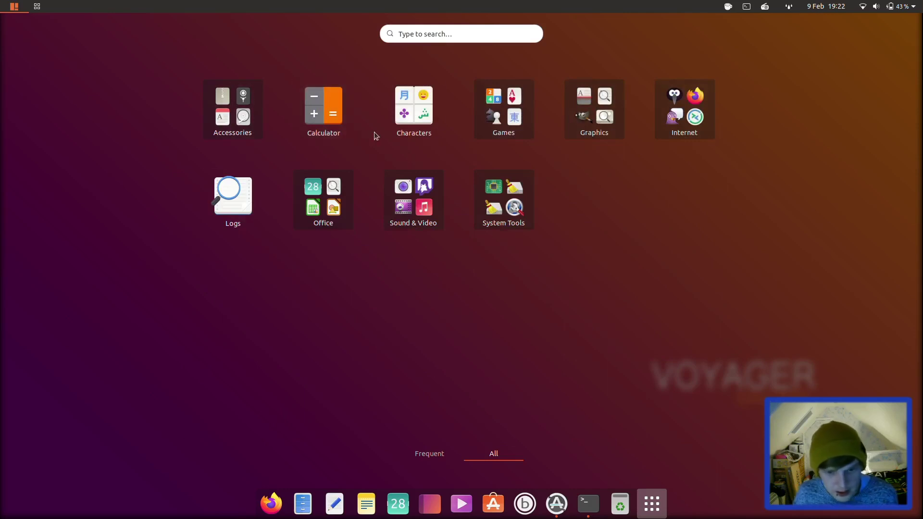
{"action": "left_click", "coordinate": [505, 124]}
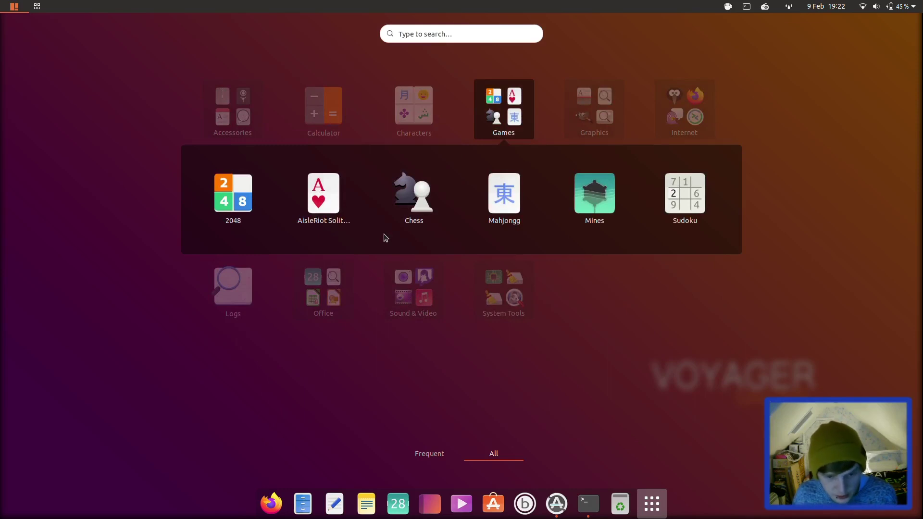
{"action": "left_click", "coordinate": [667, 327]}
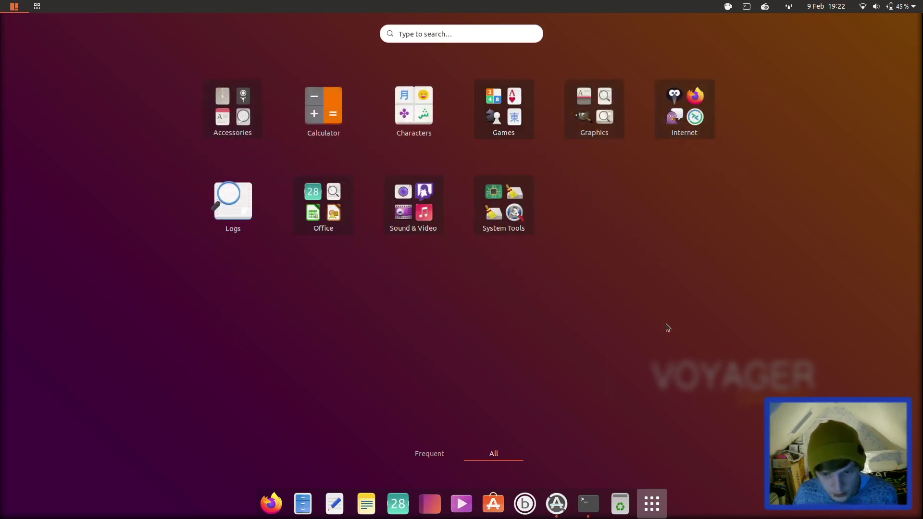
Browse the Graphics, Internet and Office folders, then open Sound & Video
{"action": "left_click", "coordinate": [592, 124]}
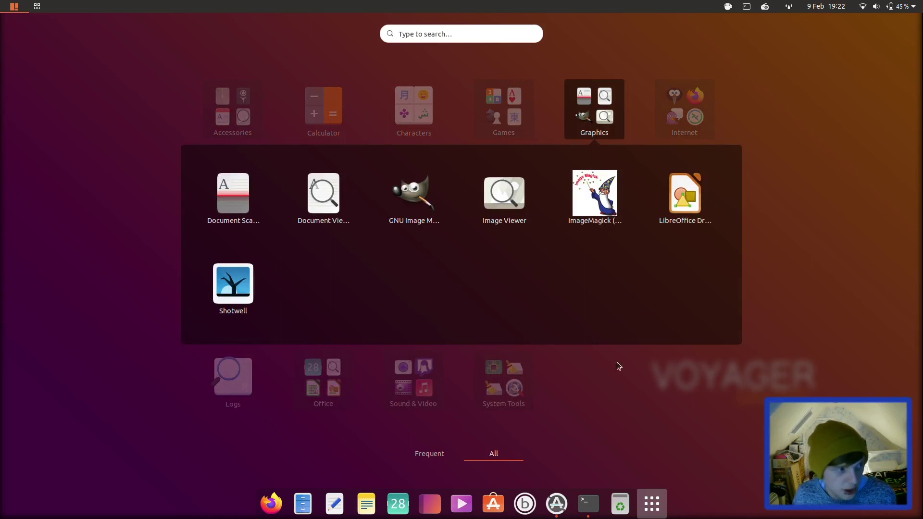
{"action": "left_click", "coordinate": [782, 325]}
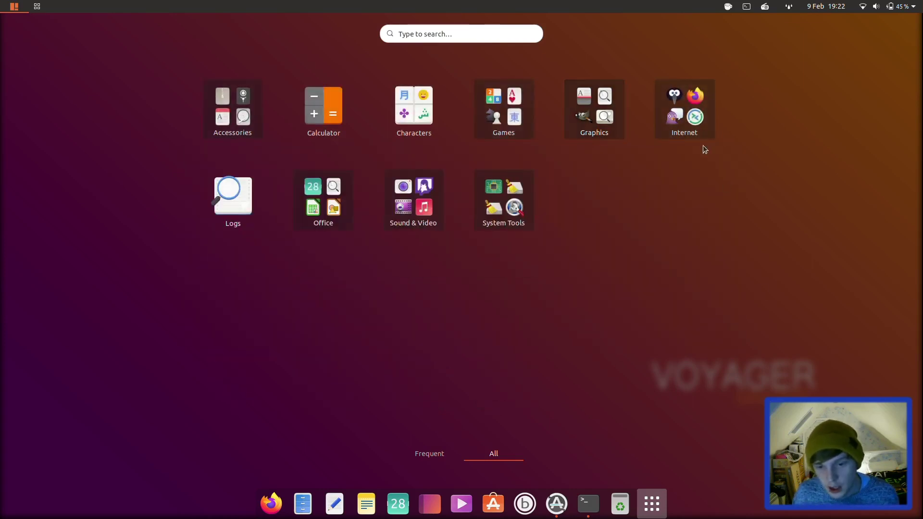
{"action": "left_click", "coordinate": [684, 112]}
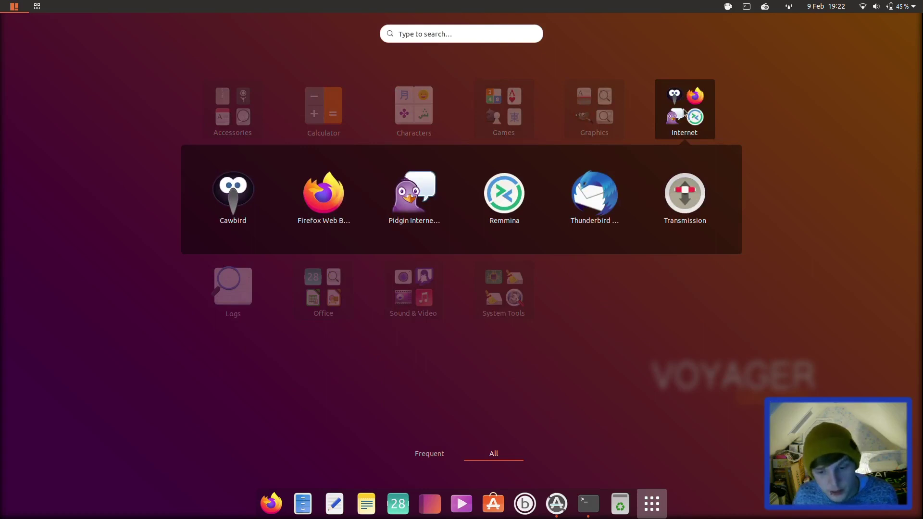
{"action": "left_click", "coordinate": [635, 327]}
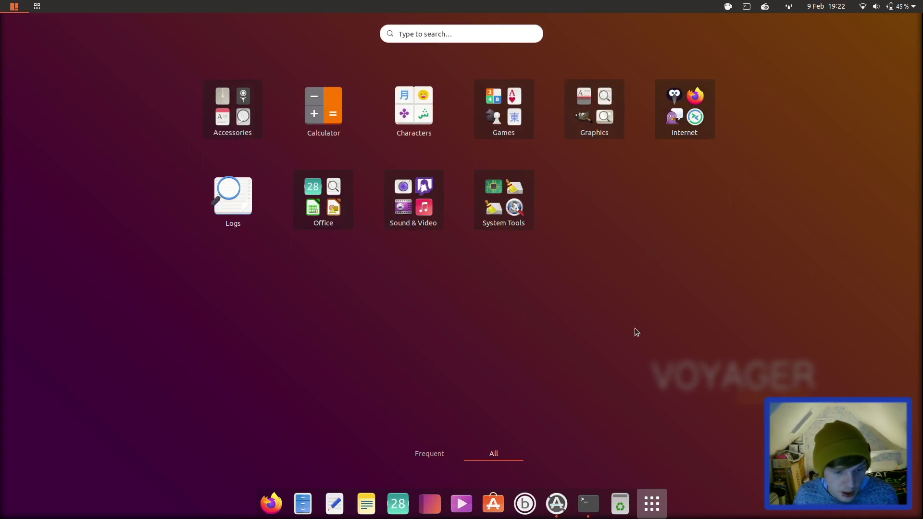
{"action": "left_click", "coordinate": [338, 208]}
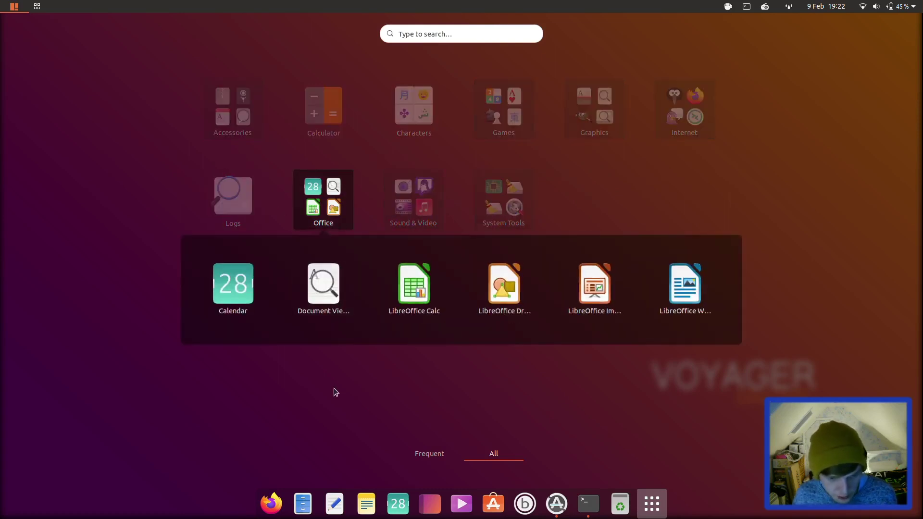
{"action": "left_click", "coordinate": [334, 391]}
{"action": "left_click", "coordinate": [430, 217]}
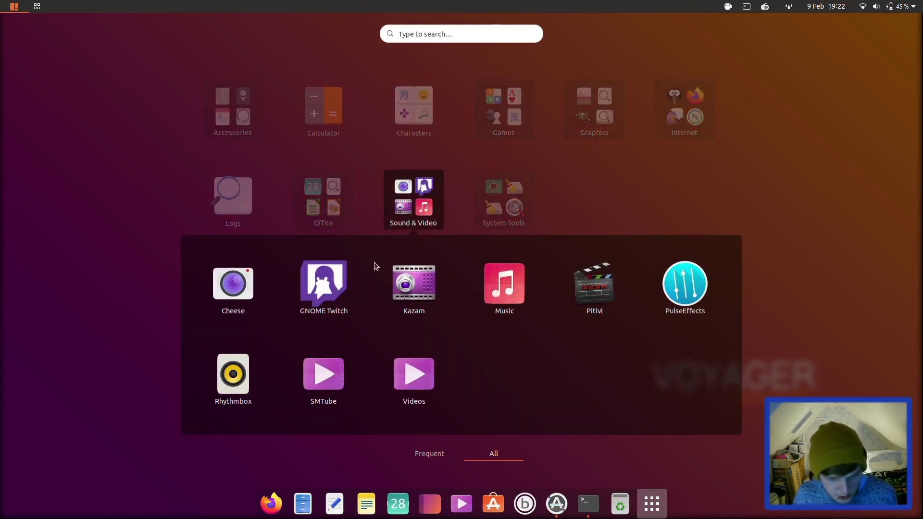
Launch GNOME Twitch, scroll through it, and close its window
{"action": "left_click", "coordinate": [333, 295]}
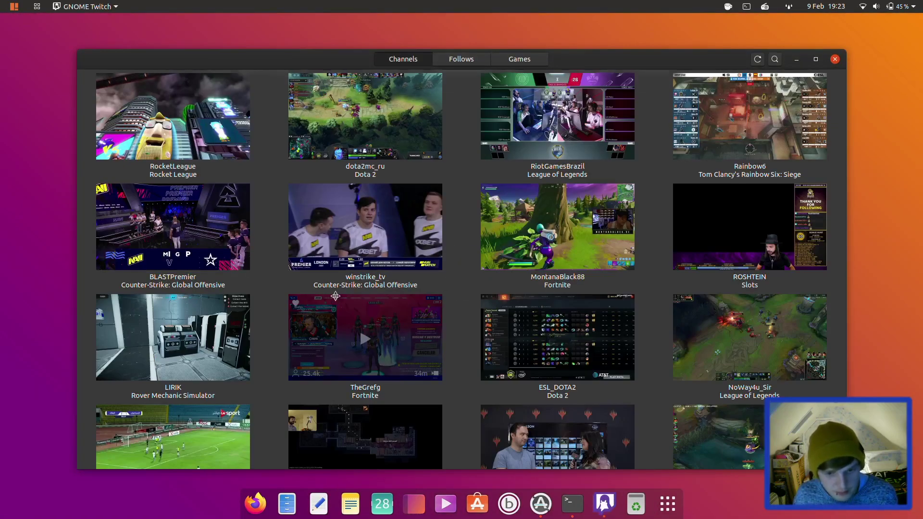
{"action": "scroll", "coordinate": [335, 298], "scroll_direction": "down", "scroll_amount": 10}
{"action": "scroll", "coordinate": [335, 298], "scroll_direction": "down", "scroll_amount": 15}
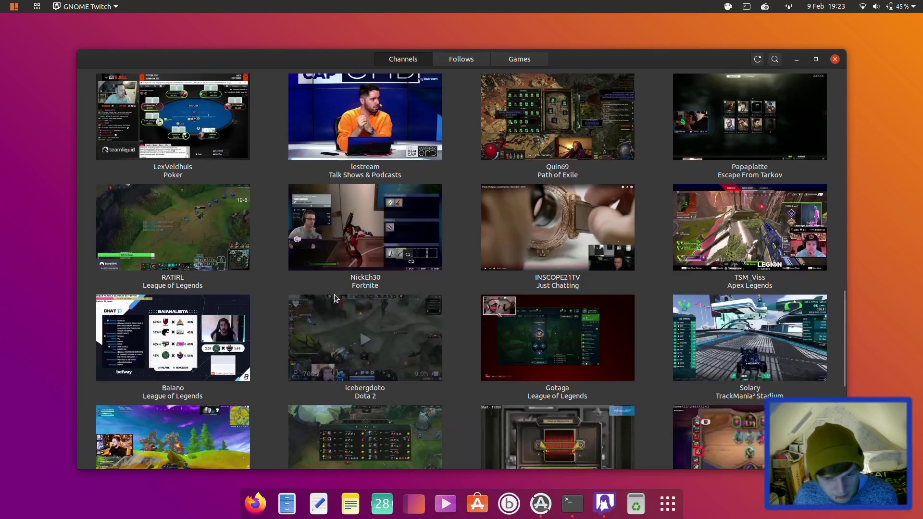
{"action": "scroll", "coordinate": [335, 298], "scroll_direction": "up", "scroll_amount": 10}
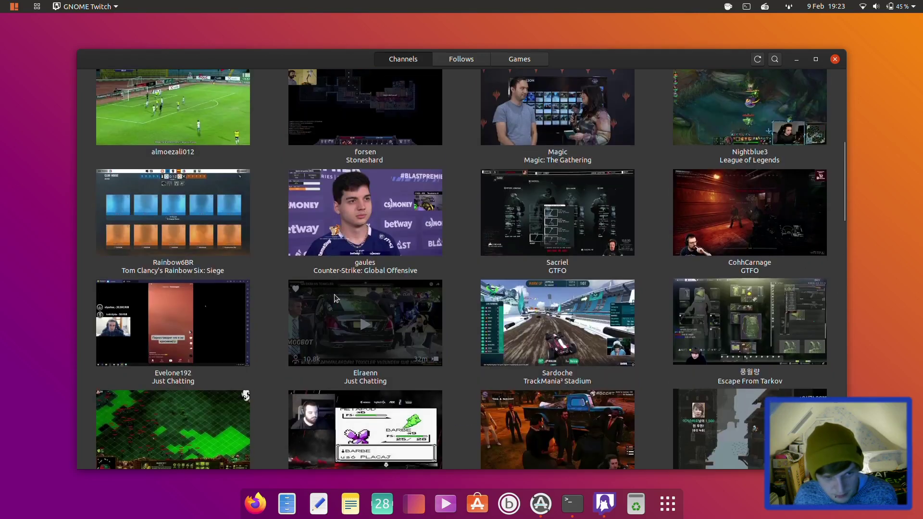
{"action": "scroll", "coordinate": [334, 294], "scroll_direction": "up", "scroll_amount": 10}
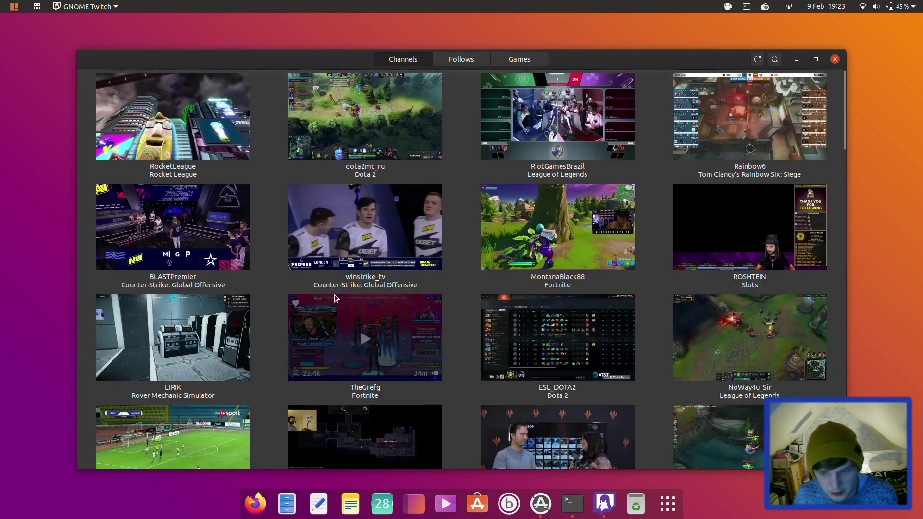
{"action": "left_click", "coordinate": [834, 59]}
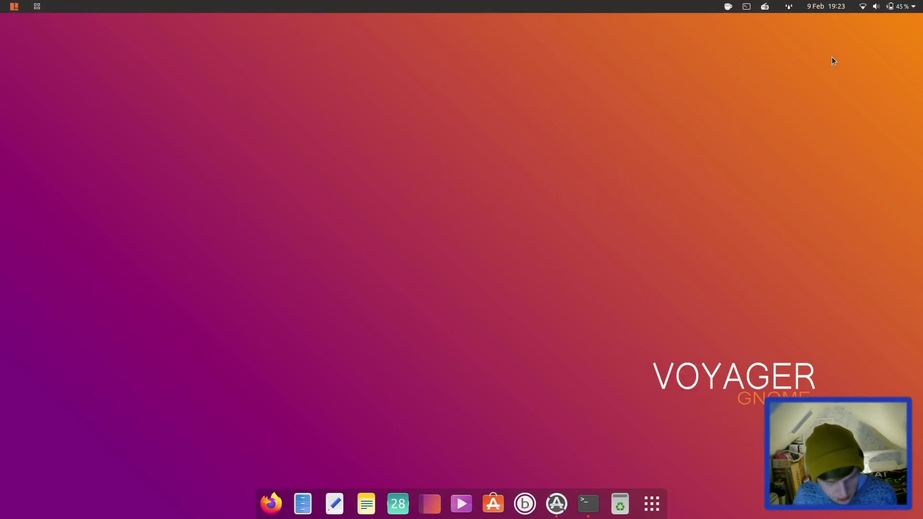
Reopen the app grid, view Sound & Video, then open the System Tools folder
{"action": "left_click", "coordinate": [37, 9]}
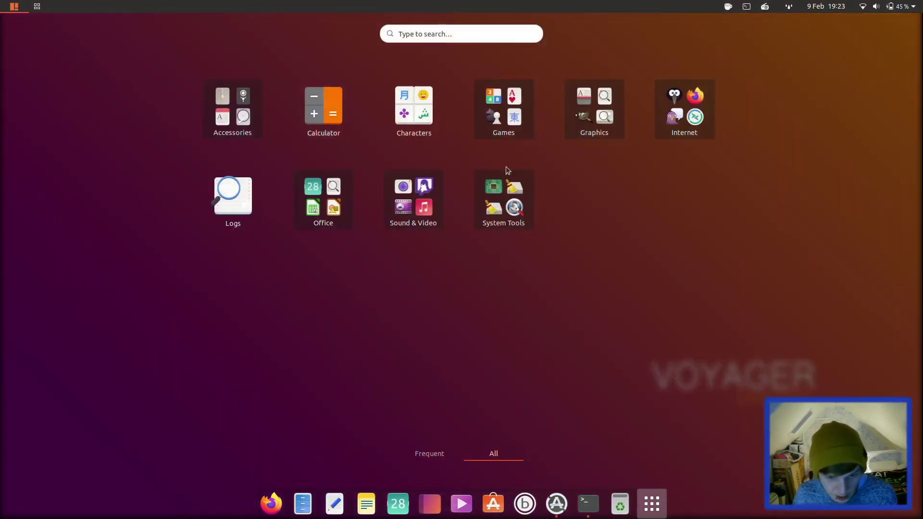
{"action": "left_click", "coordinate": [428, 207]}
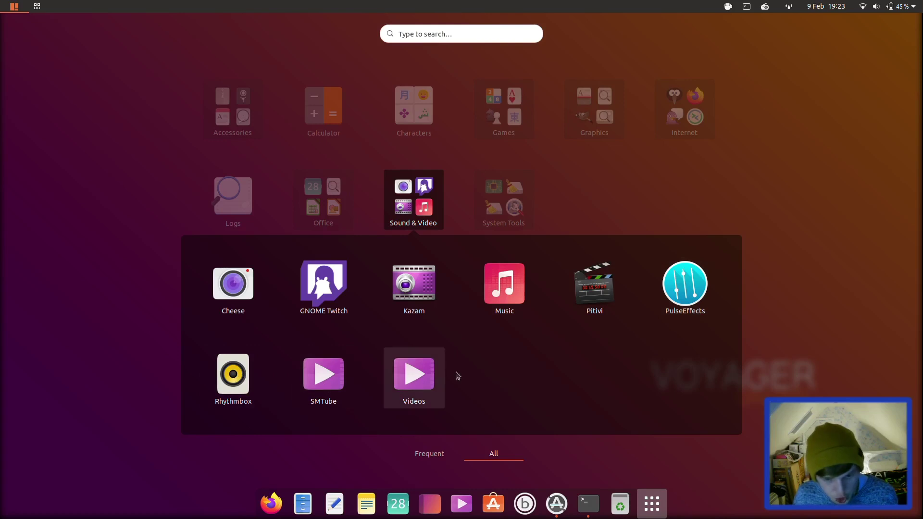
{"action": "left_click", "coordinate": [575, 209]}
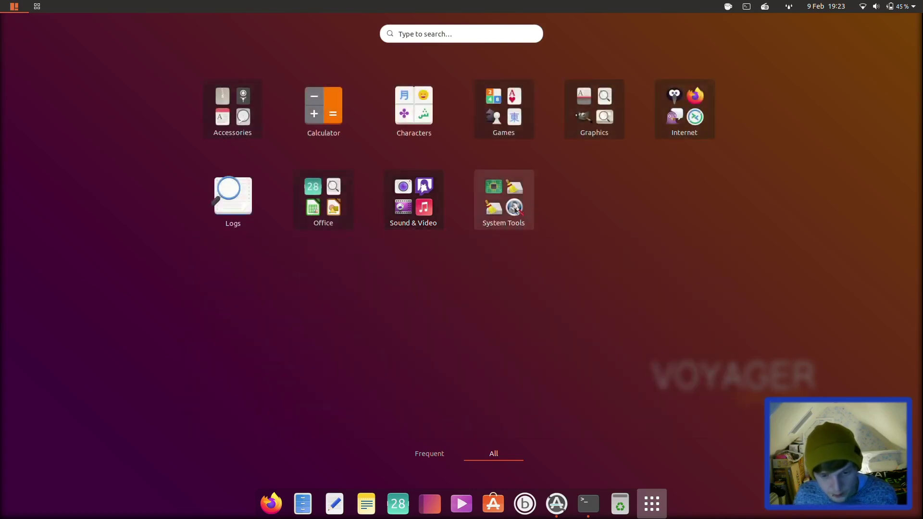
{"action": "left_click", "coordinate": [513, 208]}
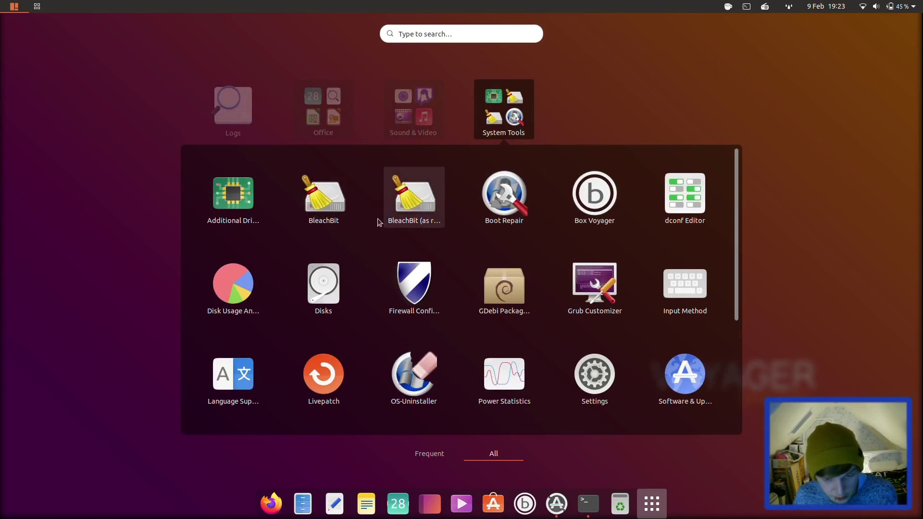
Launch BleachBit as root, entering the administrator password, and dismiss its Preferences
{"action": "left_click", "coordinate": [420, 208]}
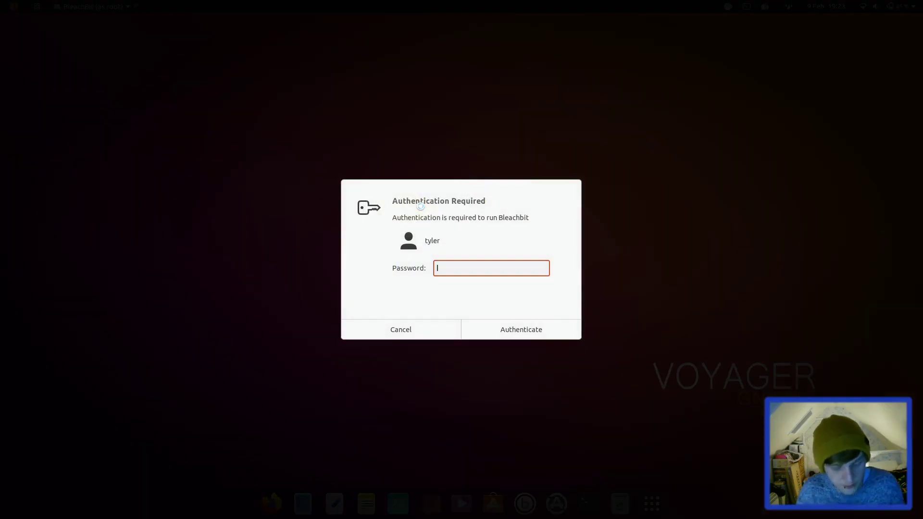
{"action": "type", "text": "*********"}
{"action": "key", "text": "Return"}
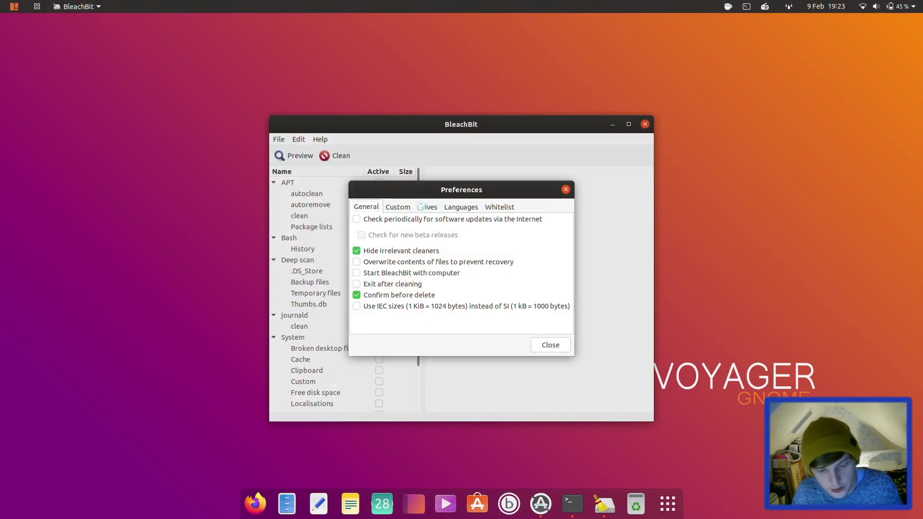
{"action": "left_click", "coordinate": [533, 343]}
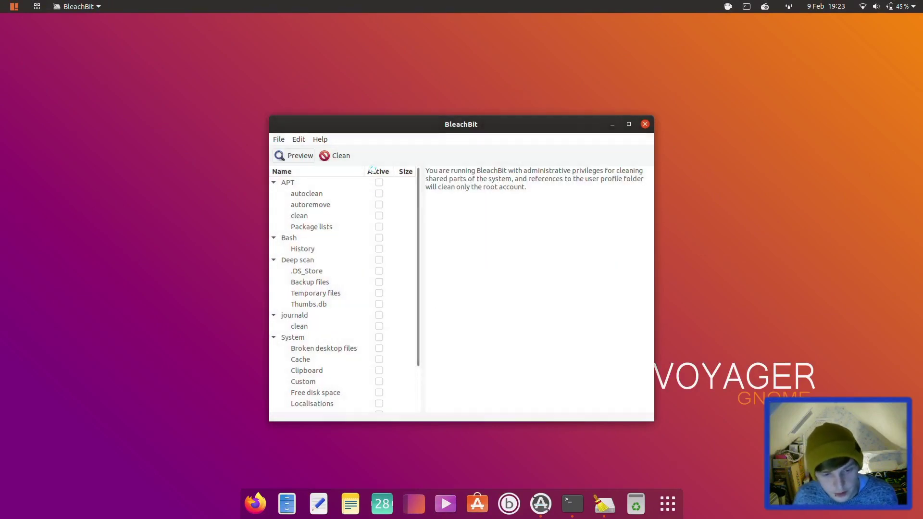
Clean all APT items, deleting 94 files to recover 787.9 MB, then close BleachBit
{"action": "left_click", "coordinate": [379, 182]}
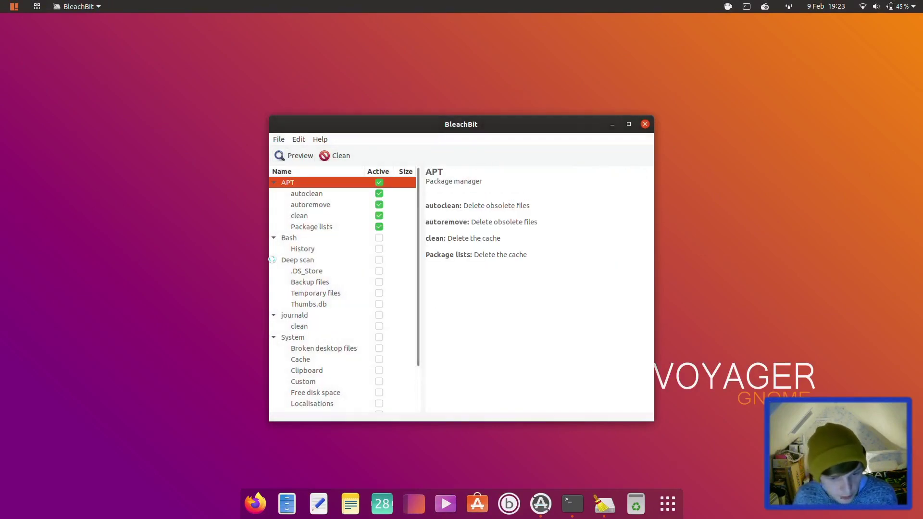
{"action": "scroll", "coordinate": [415, 326], "scroll_direction": "down", "scroll_amount": 2}
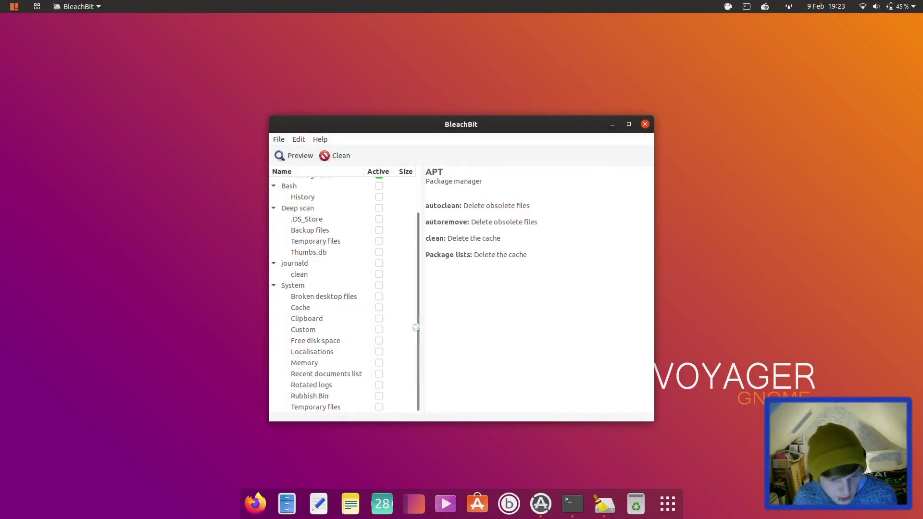
{"action": "left_click", "coordinate": [334, 157]}
{"action": "left_click", "coordinate": [551, 291]}
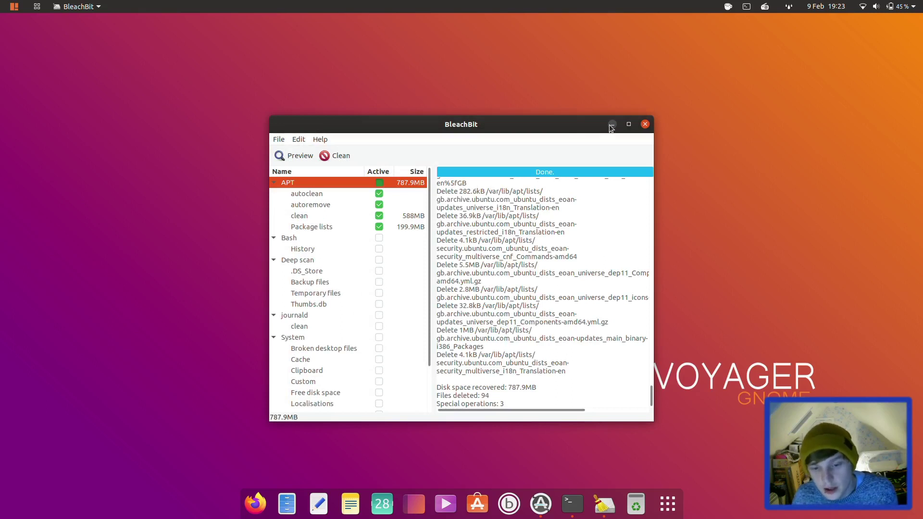
{"action": "left_click", "coordinate": [645, 124]}
Launch Box Voyager from System Tools and apply Dark Mode from the Night Mode options
{"action": "key", "text": "super+a"}
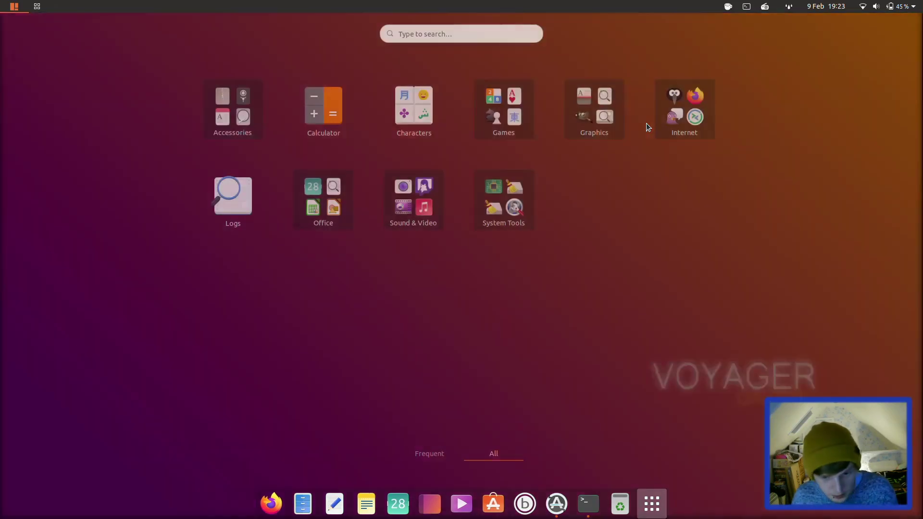
{"action": "left_click", "coordinate": [518, 196]}
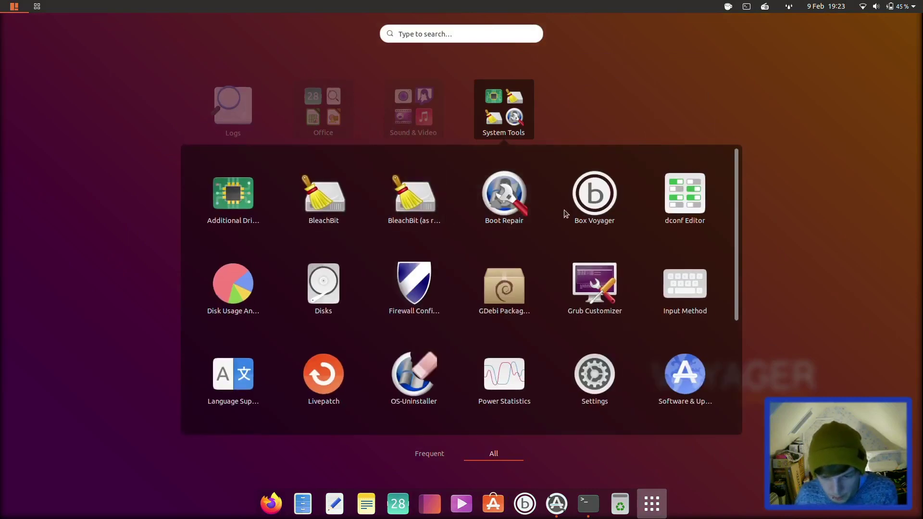
{"action": "left_click", "coordinate": [607, 224]}
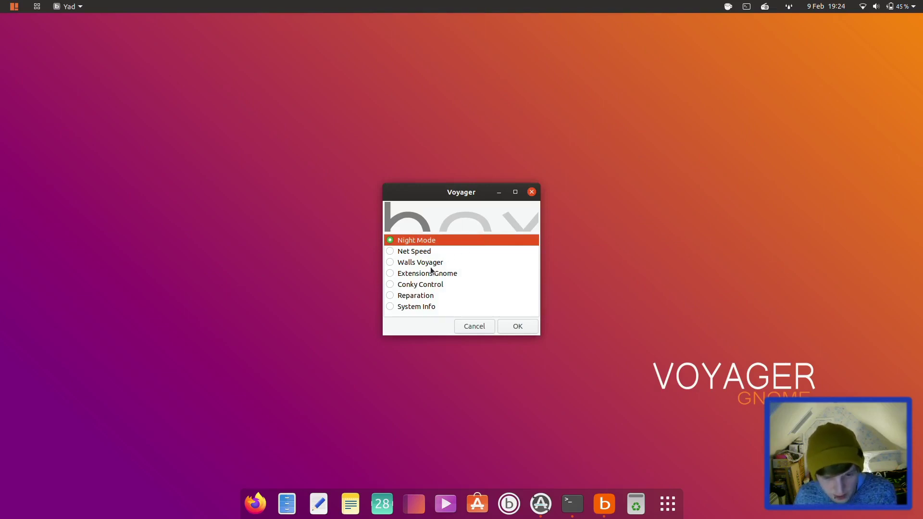
{"action": "left_click", "coordinate": [519, 325]}
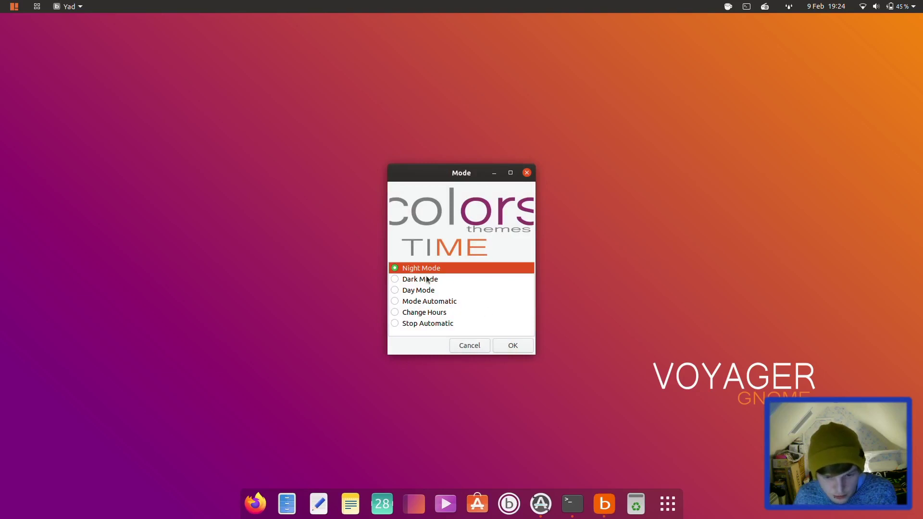
{"action": "left_click", "coordinate": [426, 279]}
{"action": "left_click", "coordinate": [395, 280]}
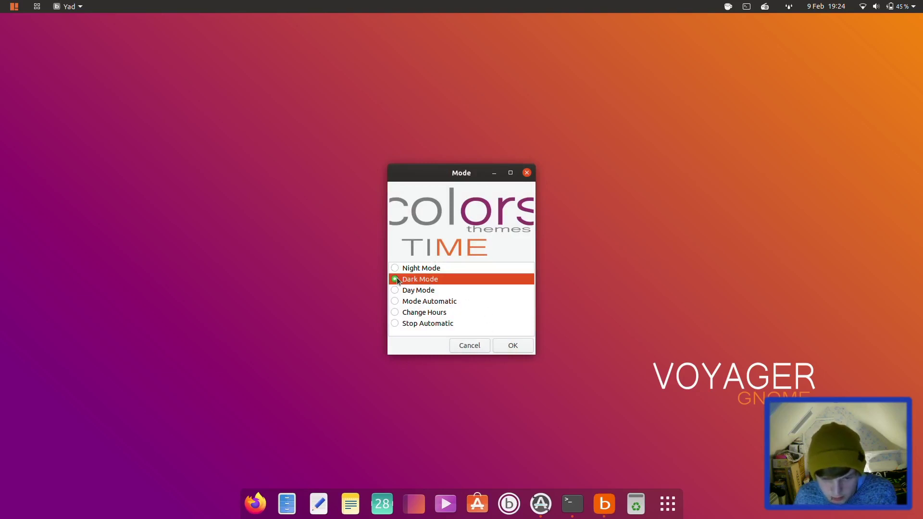
{"action": "left_click", "coordinate": [499, 341]}
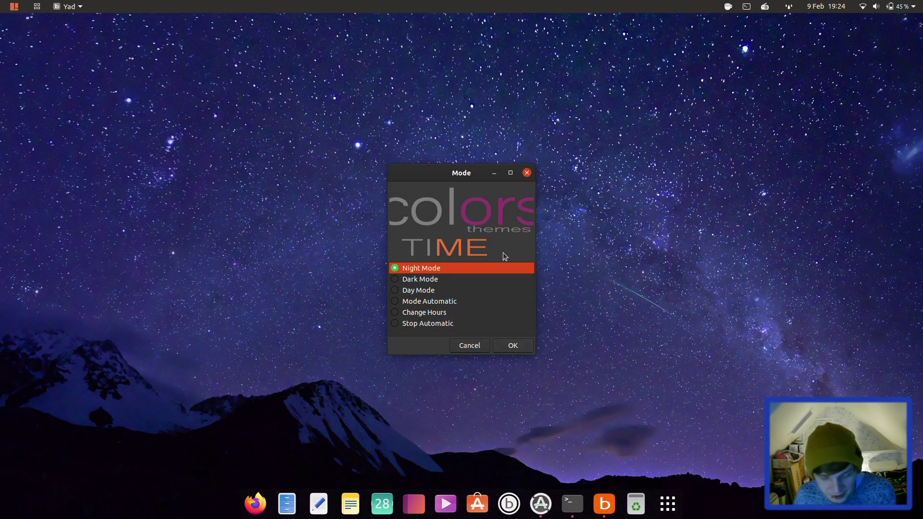
Reapply Dark Mode for the starry-night wallpaper and close both Voyager dialogs
{"action": "left_click", "coordinate": [520, 345]}
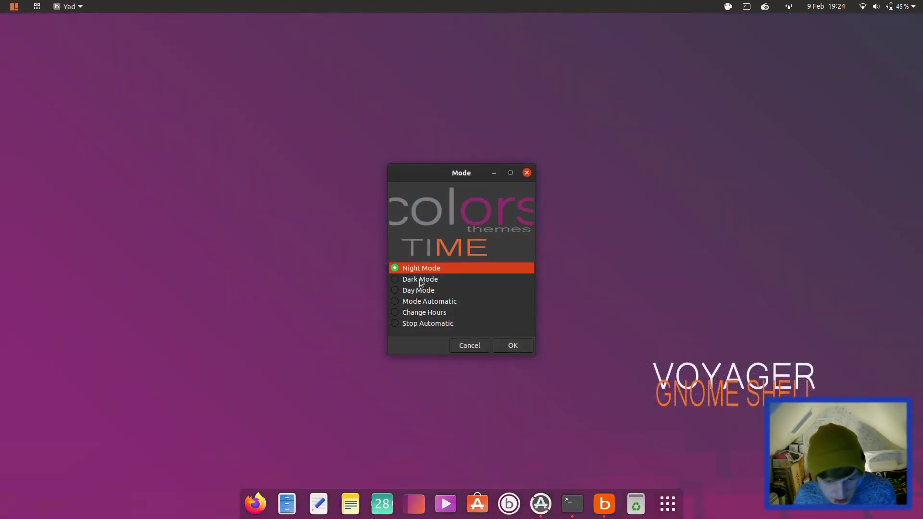
{"action": "left_click", "coordinate": [420, 282]}
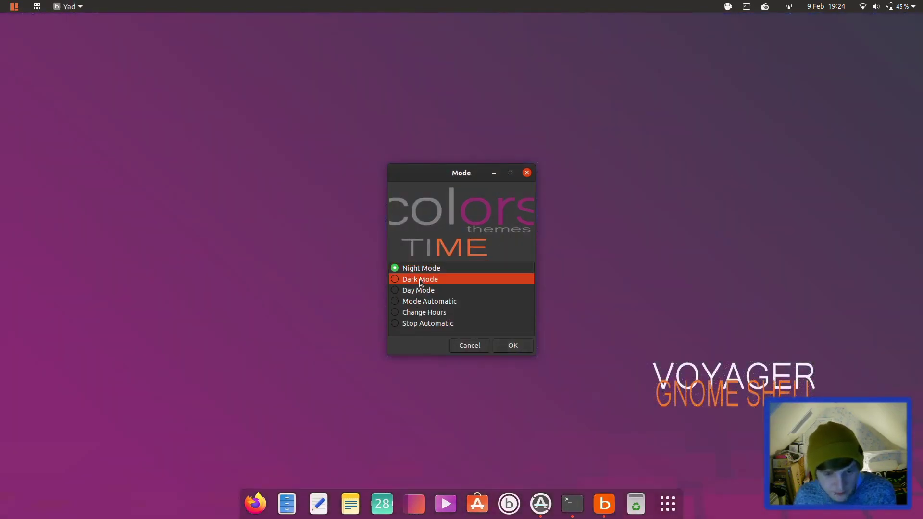
{"action": "left_click", "coordinate": [393, 278]}
{"action": "left_click", "coordinate": [511, 345]}
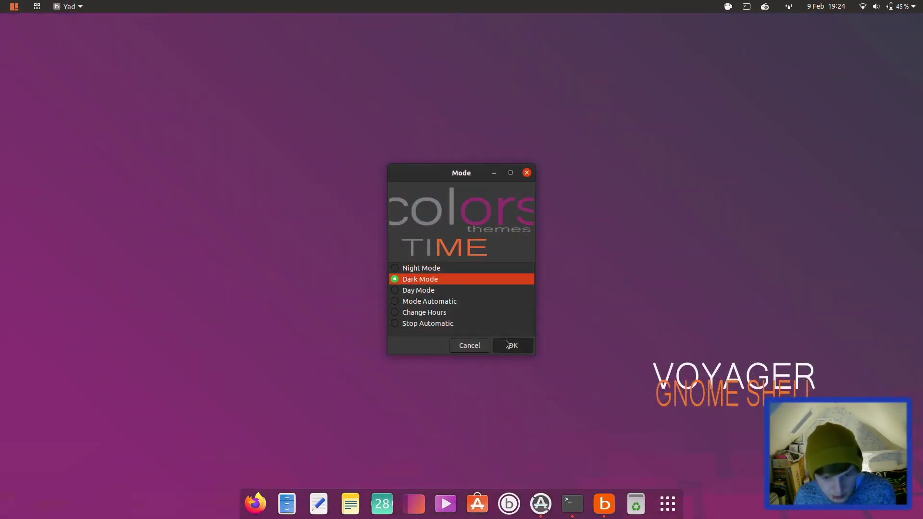
{"action": "left_click", "coordinate": [527, 173]}
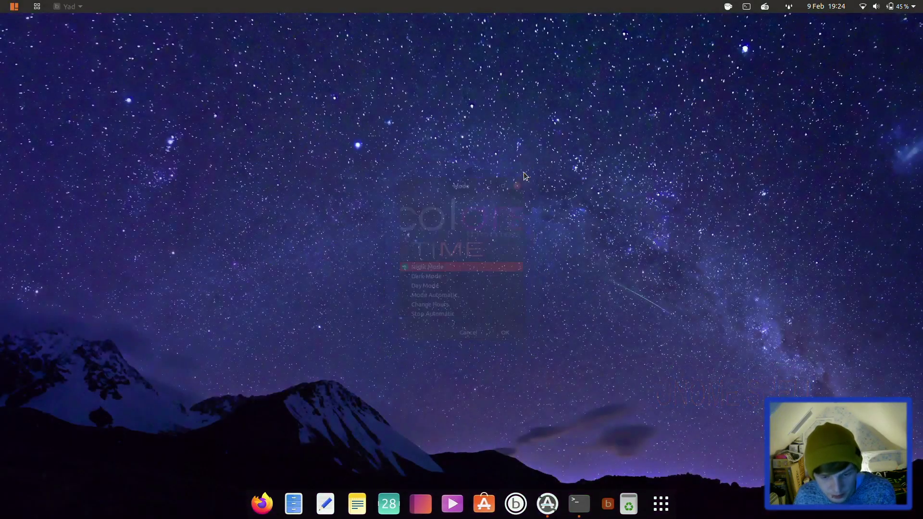
{"action": "left_click", "coordinate": [531, 191]}
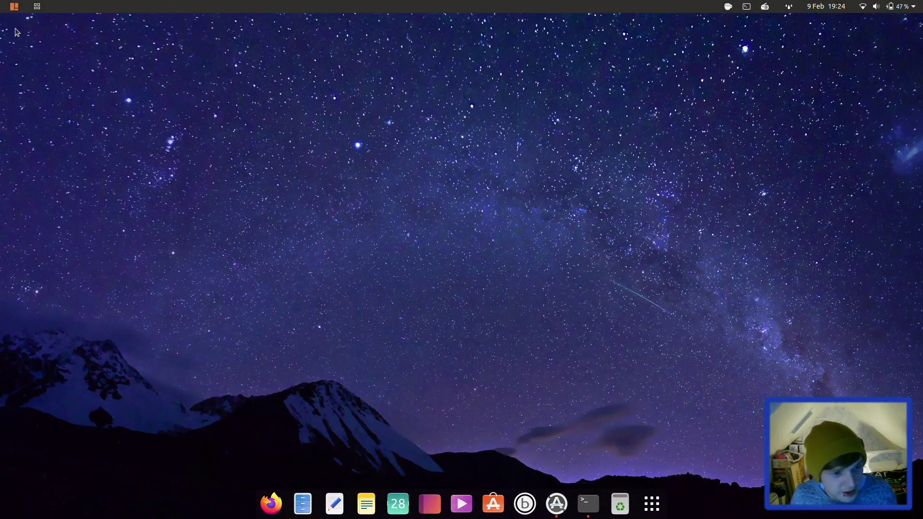
Launch OS-Uninstaller from System Tools as administrator and acknowledge its live-session warning
{"action": "left_click", "coordinate": [37, 6]}
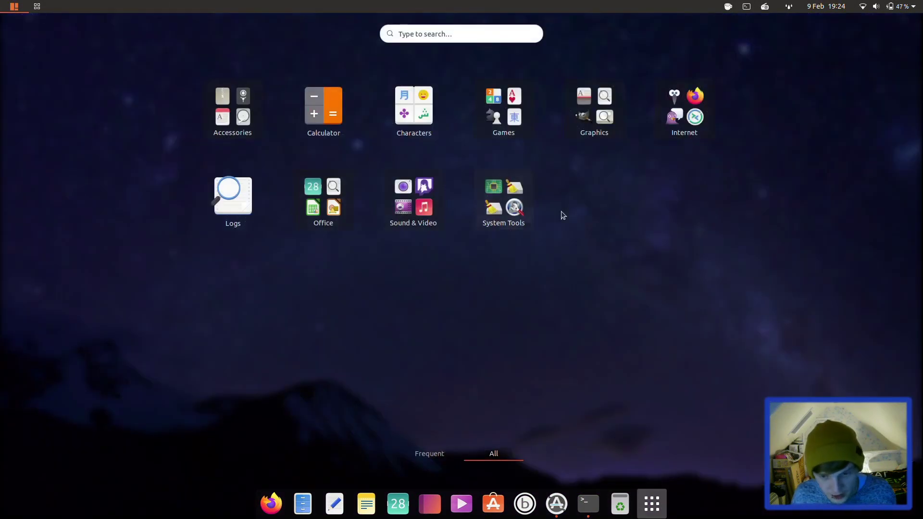
{"action": "left_click", "coordinate": [512, 215]}
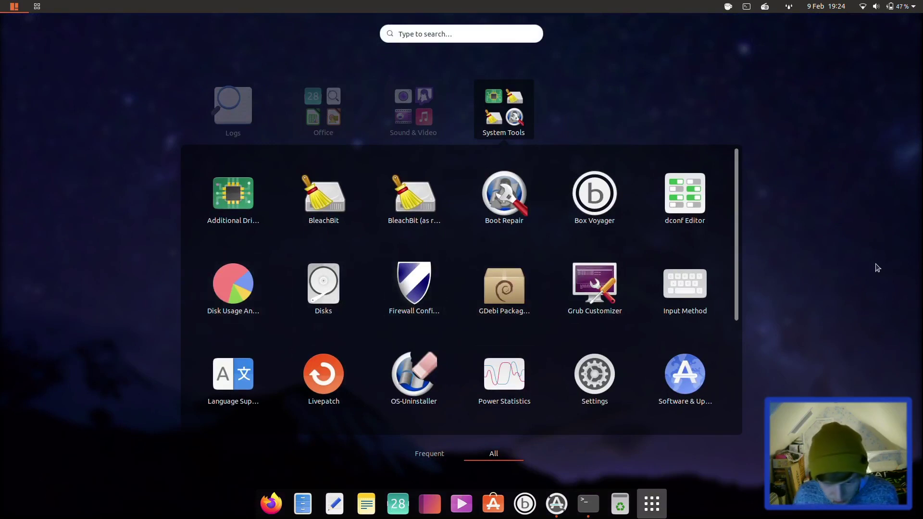
{"action": "scroll", "coordinate": [618, 278], "scroll_direction": "down", "scroll_amount": 1}
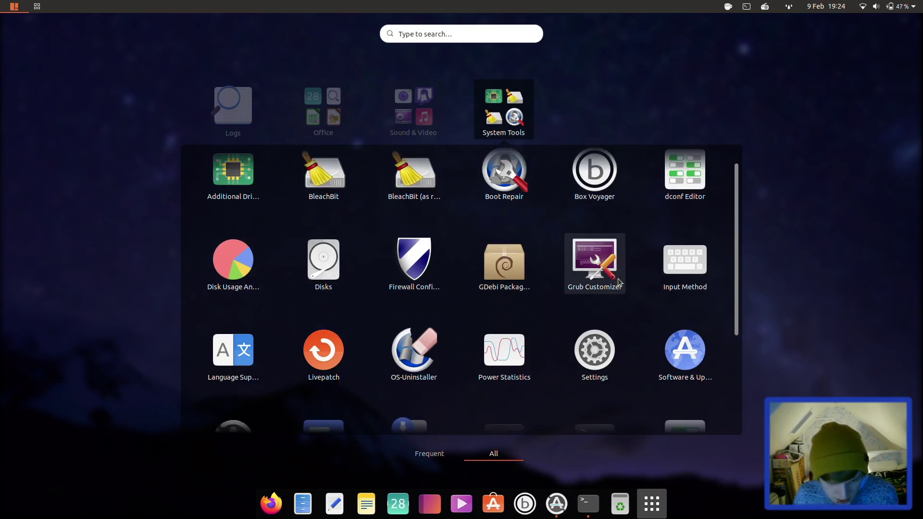
{"action": "left_click", "coordinate": [414, 353]}
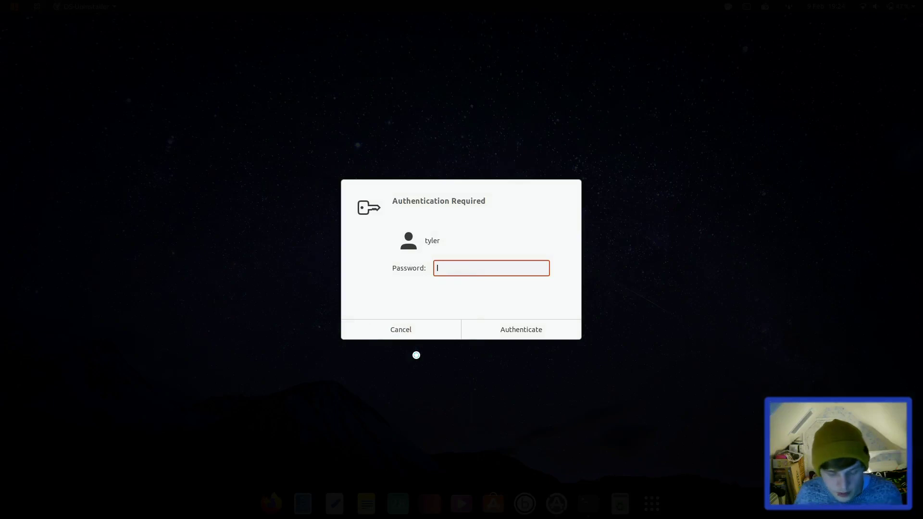
{"action": "type", "text": "•••••••"}
{"action": "key", "text": "Return"}
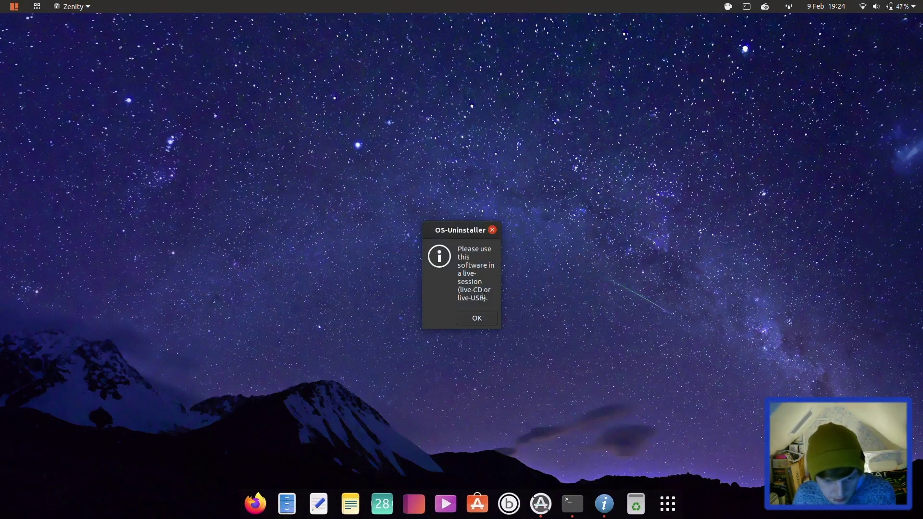
{"action": "left_click", "coordinate": [484, 318]}
Browse the System Tools folder again, then close the app grid with Escape
{"action": "key", "text": "super"}
{"action": "type", "text": "al"}
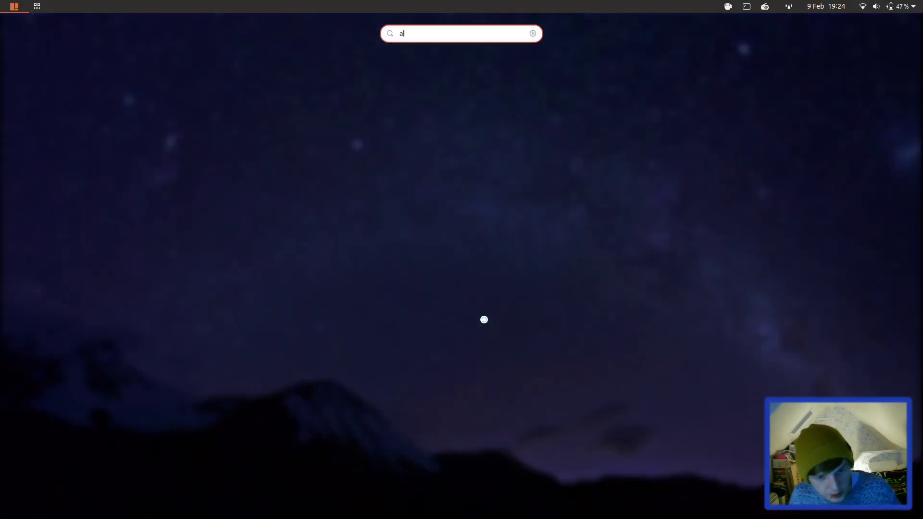
{"action": "key", "text": "super+a"}
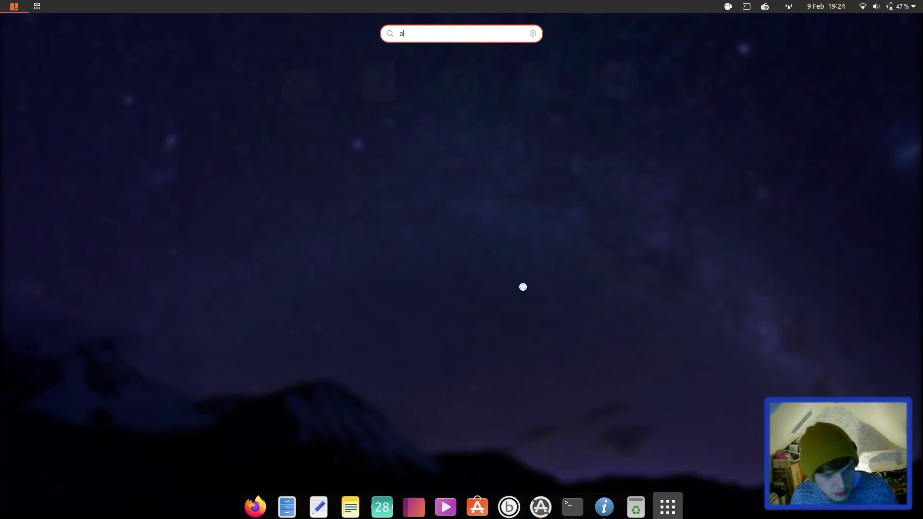
{"action": "left_click", "coordinate": [520, 224]}
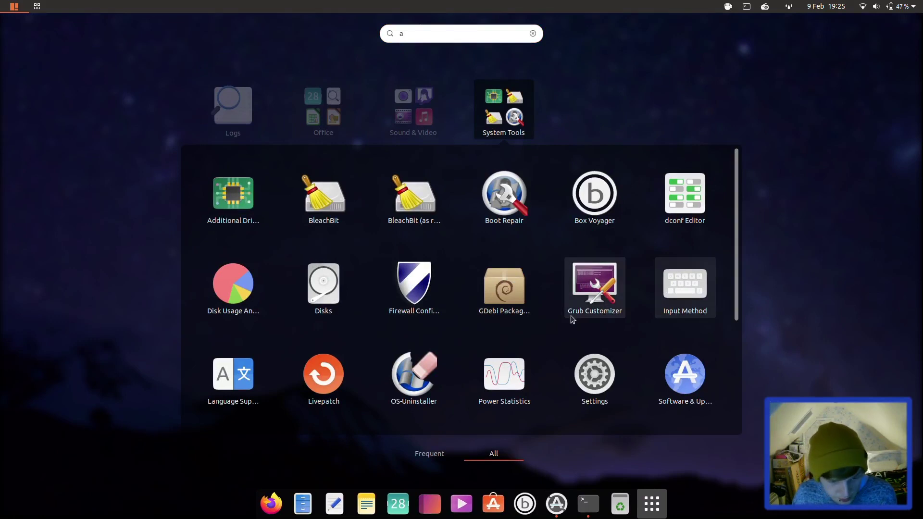
{"action": "scroll", "coordinate": [453, 375], "scroll_direction": "down", "scroll_amount": 2}
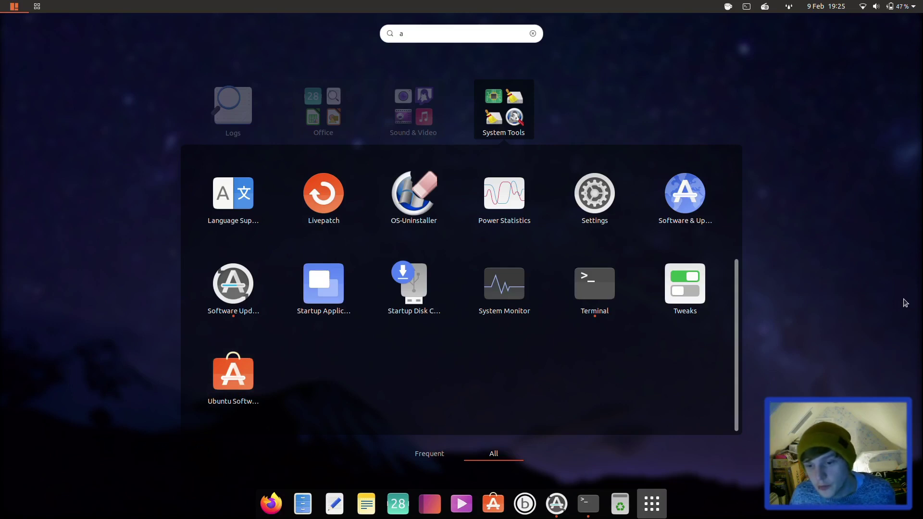
{"action": "key", "text": "Escape"}
{"action": "key", "text": "Escape"}
{"action": "key", "text": "Escape"}
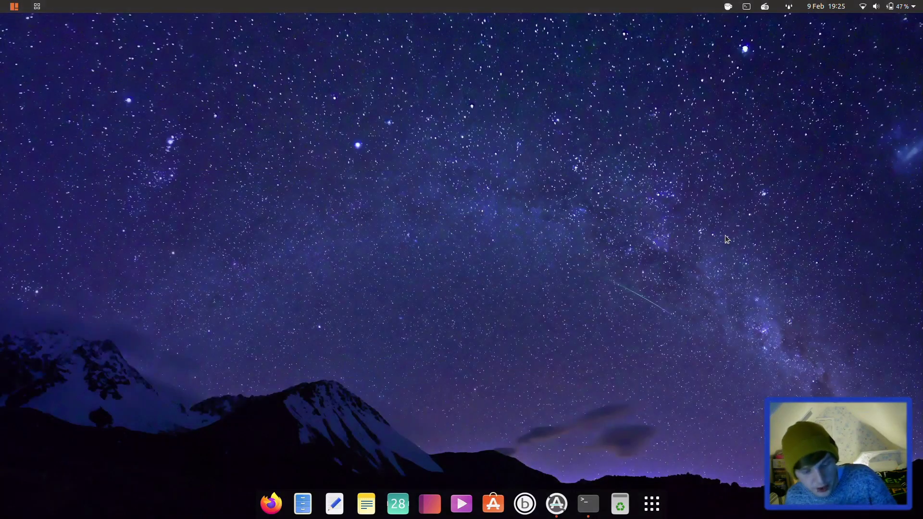
In a new terminal, try htop, then run sudo apt install htop with the password
{"action": "key", "text": "ctrl+alt+t"}
{"action": "type", "text": "htop"}
{"action": "key", "text": "Return"}
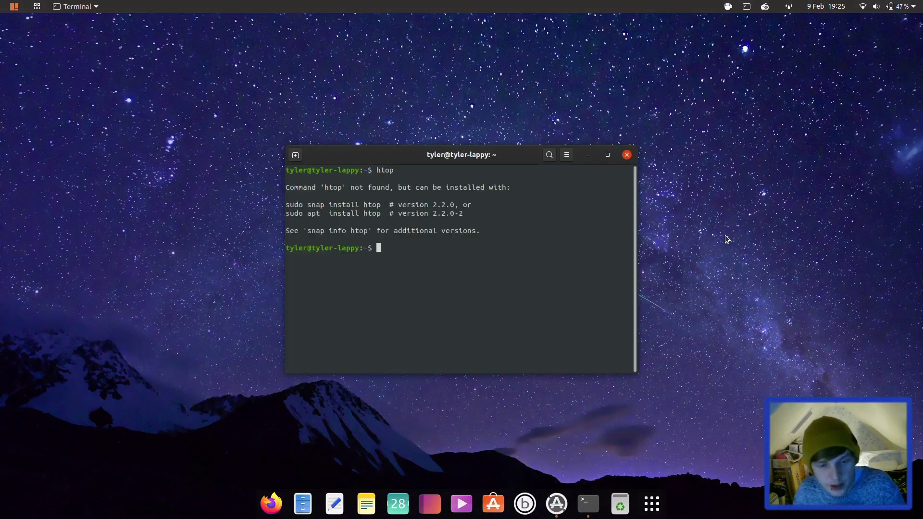
{"action": "type", "text": "sudo apt install"}
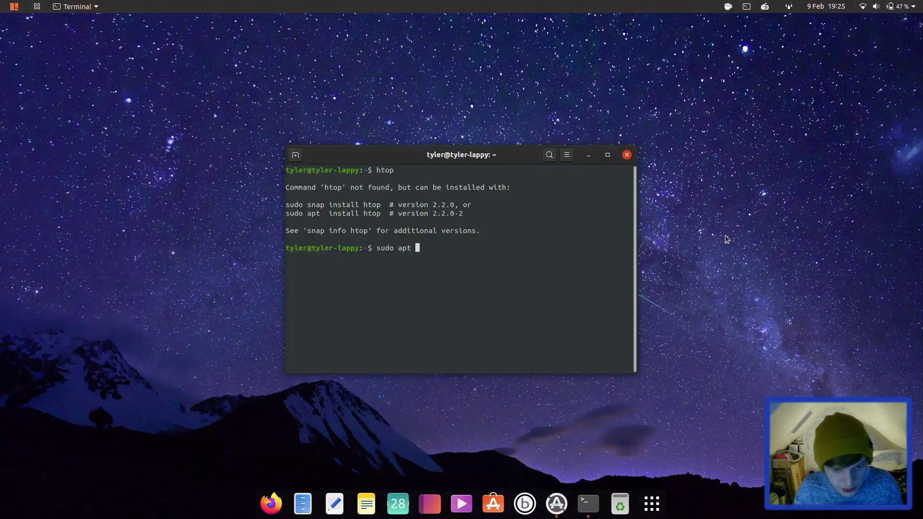
{"action": "type", "text": " htop"}
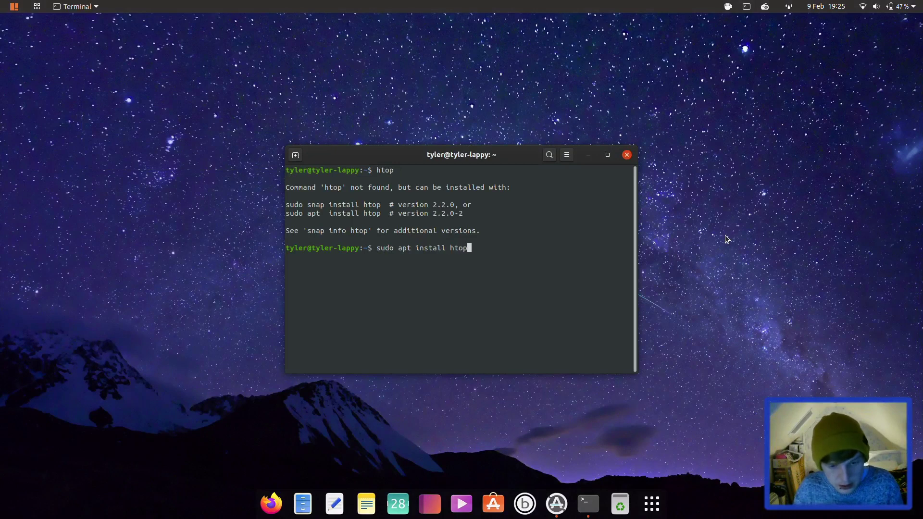
{"action": "key", "text": "Return"}
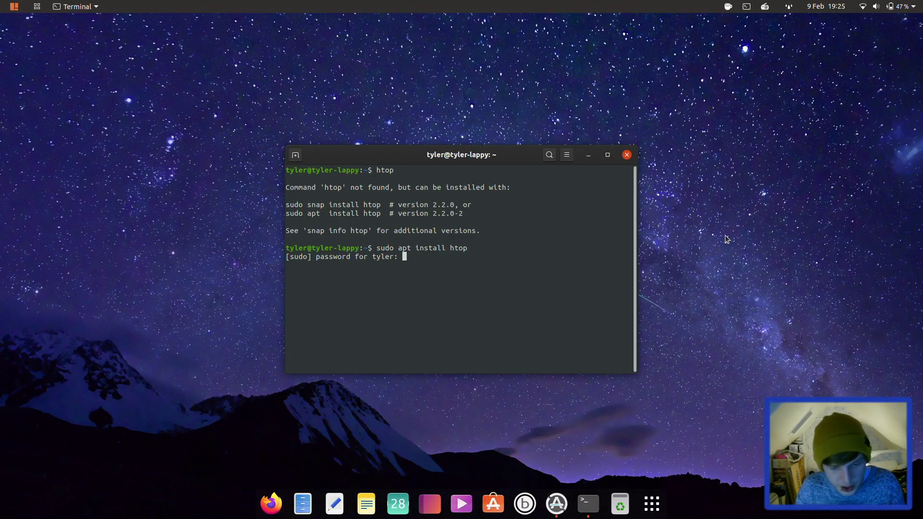
{"action": "key", "text": "Return"}
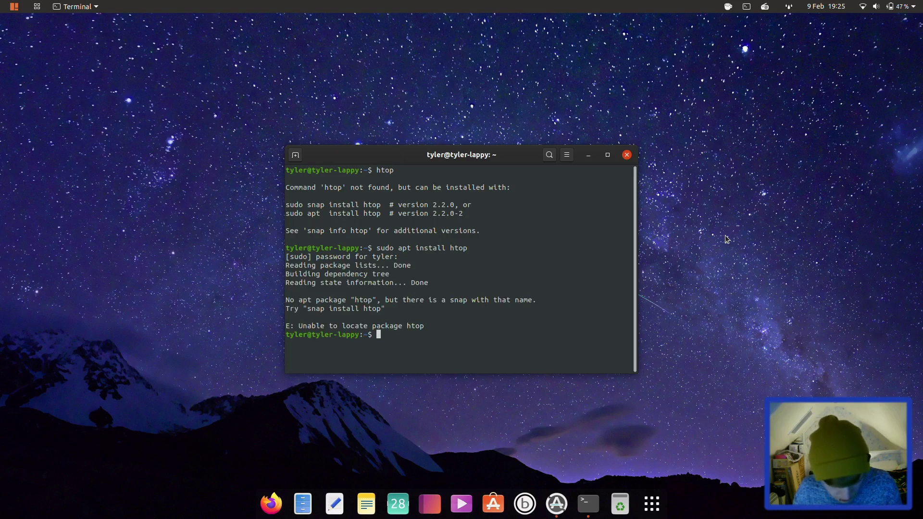
Run sudo apt update, rerun the htop install, and launch htop
{"action": "type", "text": "su"}
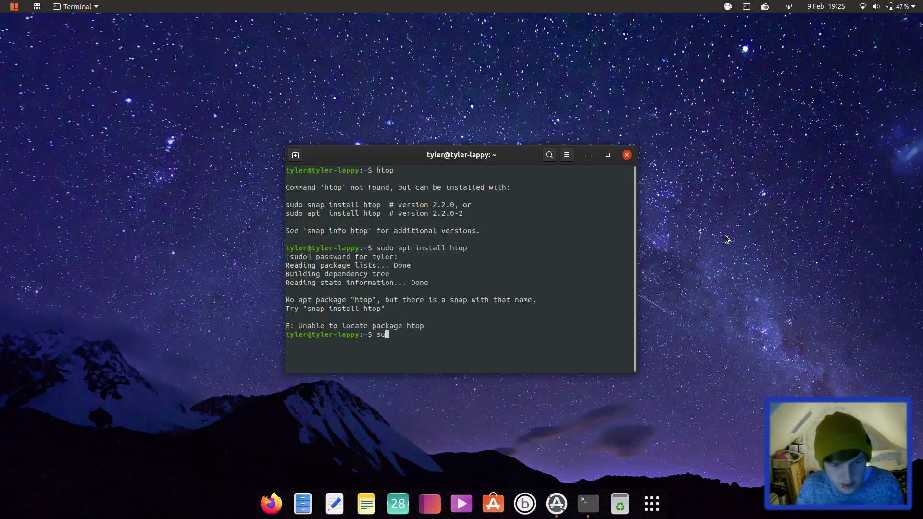
{"action": "type", "text": "do apt update"}
{"action": "key", "text": "Return"}
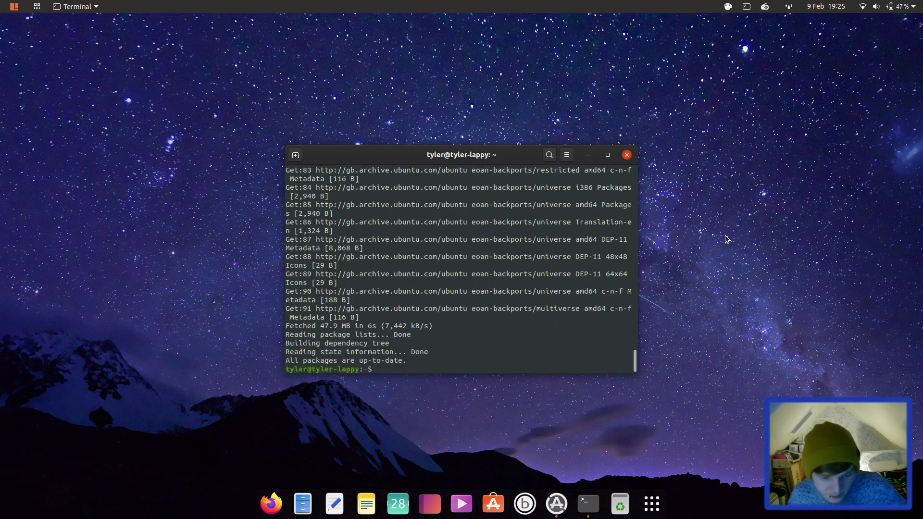
{"action": "key", "text": "Up"}
{"action": "key", "text": "Up"}
{"action": "key", "text": "Return"}
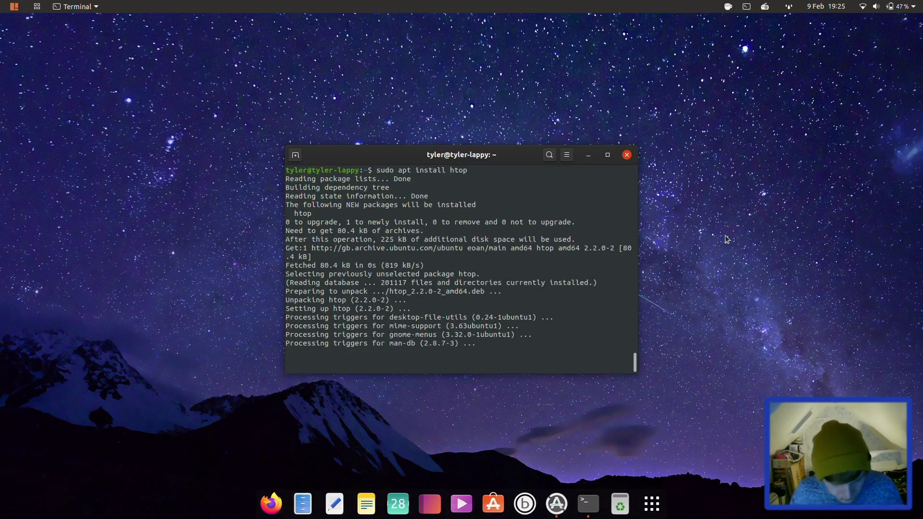
{"action": "type", "text": "htop"}
{"action": "key", "text": "Return"}
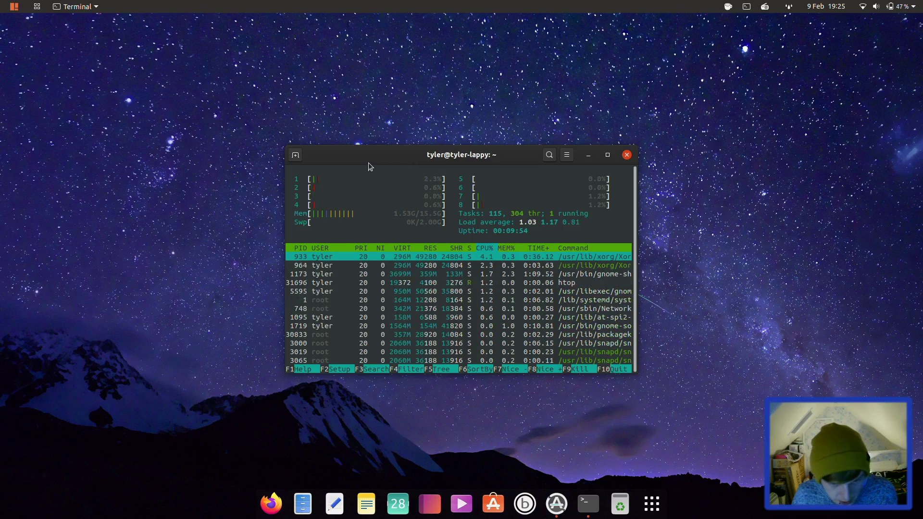
Move the htop window aside and run snap list in a new terminal
{"action": "left_click_drag", "start_coordinate": [388, 154], "coordinate": [217, 106]}
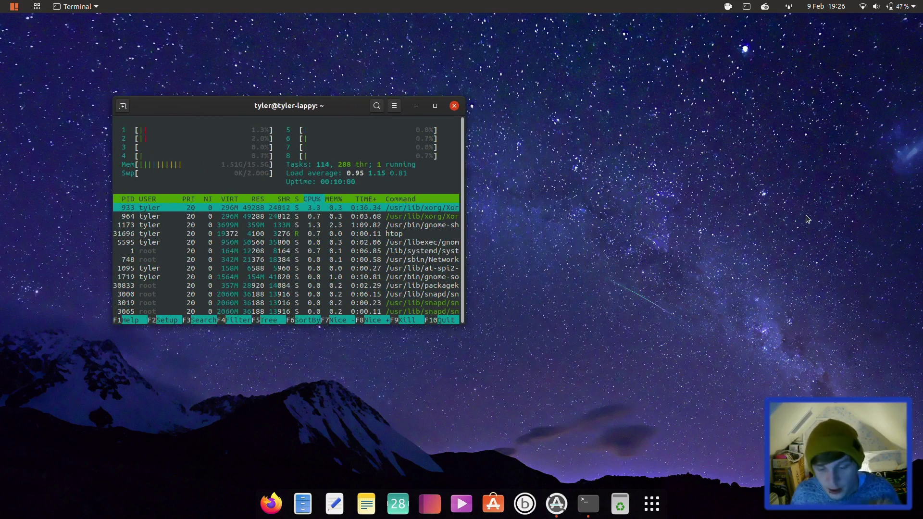
{"action": "key", "text": "ctrl+alt+t"}
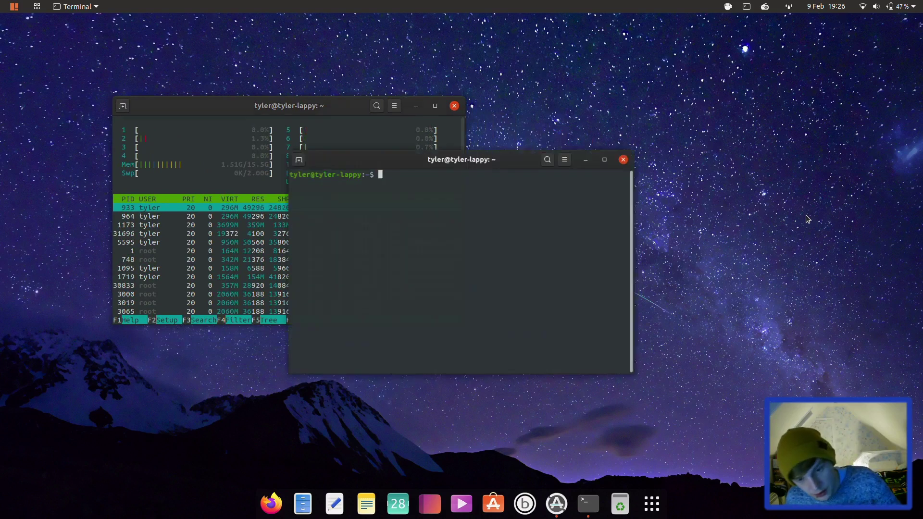
{"action": "type", "text": "sudo su"}
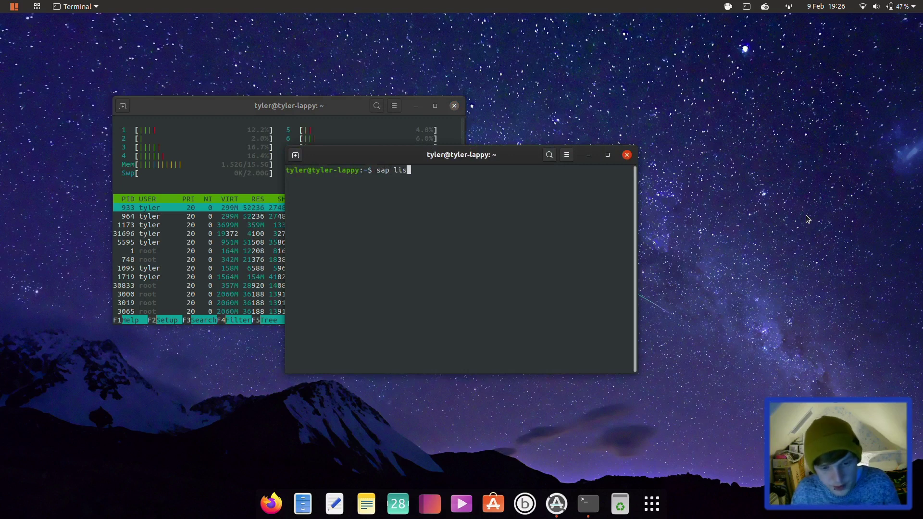
{"action": "key", "text": "BackSpace"}
{"action": "key", "text": "BackSpace"}
{"action": "key", "text": "BackSpace"}
{"action": "key", "text": "BackSpace"}
{"action": "key", "text": "BackSpace"}
{"action": "key", "text": "BackSpace"}
{"action": "type", "text": "a"}
{"action": "key", "text": "BackSpace"}
{"action": "type", "text": "nap list"}
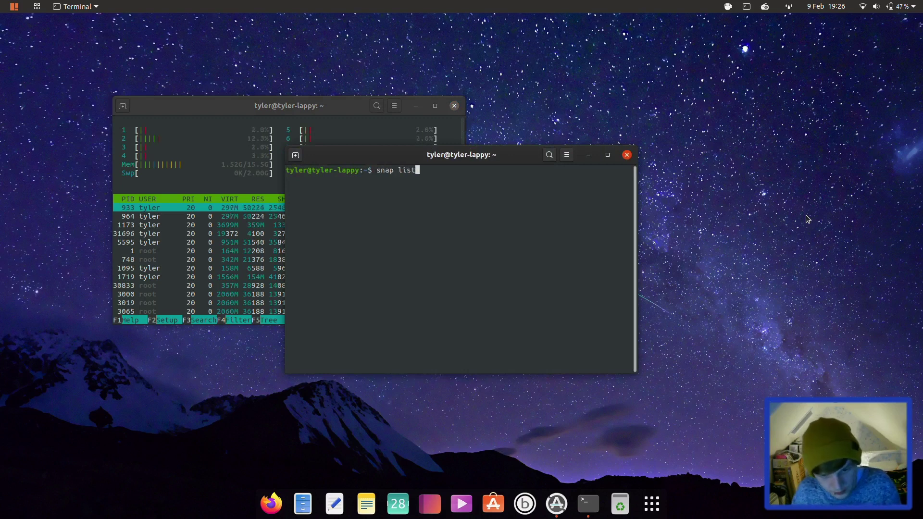
{"action": "key", "text": "Return"}
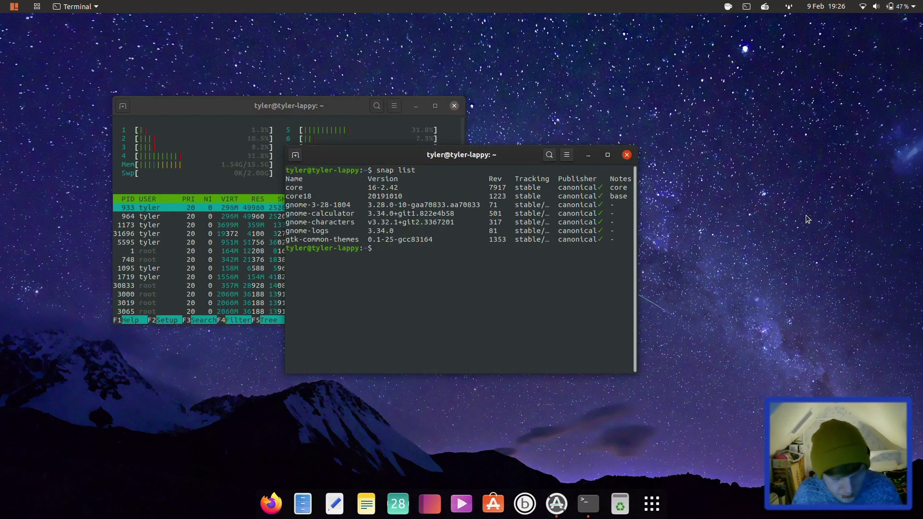
Run flatpak to check whether it is installed
{"action": "type", "text": "flap"}
{"action": "key", "text": "BackSpace"}
{"action": "type", "text": "tpak"}
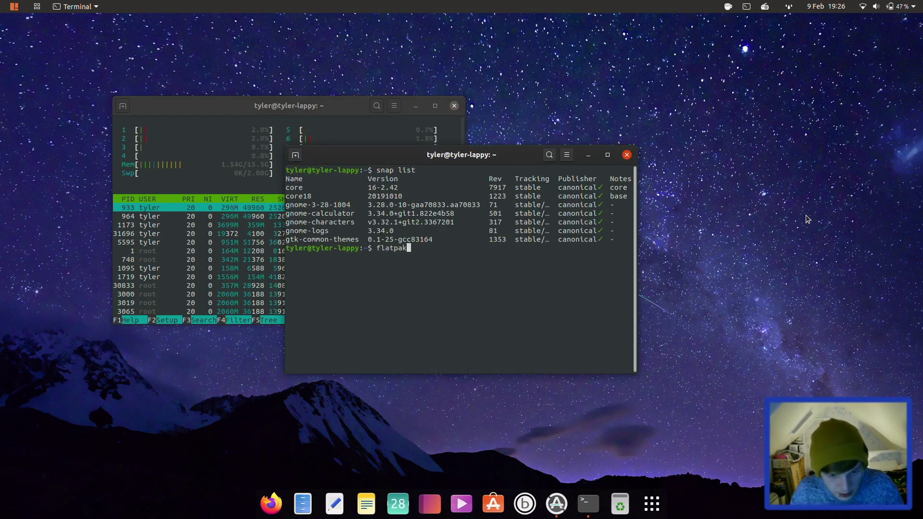
{"action": "key", "text": "Return"}
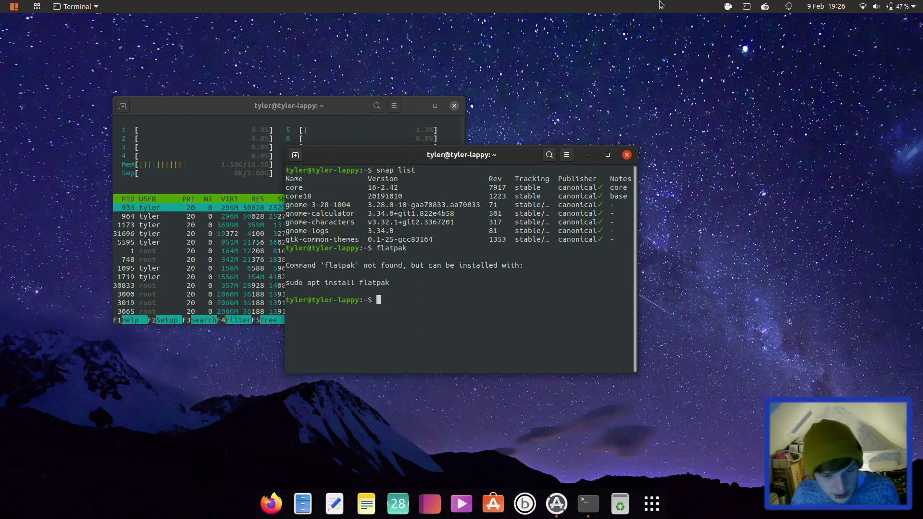
Restart the computer with systemctl reboot
{"action": "type", "text": "reboot"}
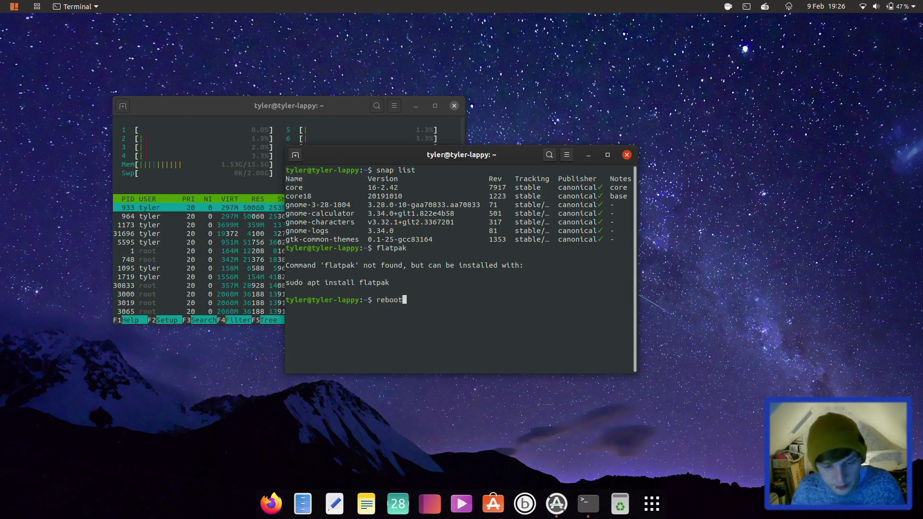
{"action": "key", "text": "Return"}
{"action": "type", "text": "sudo"}
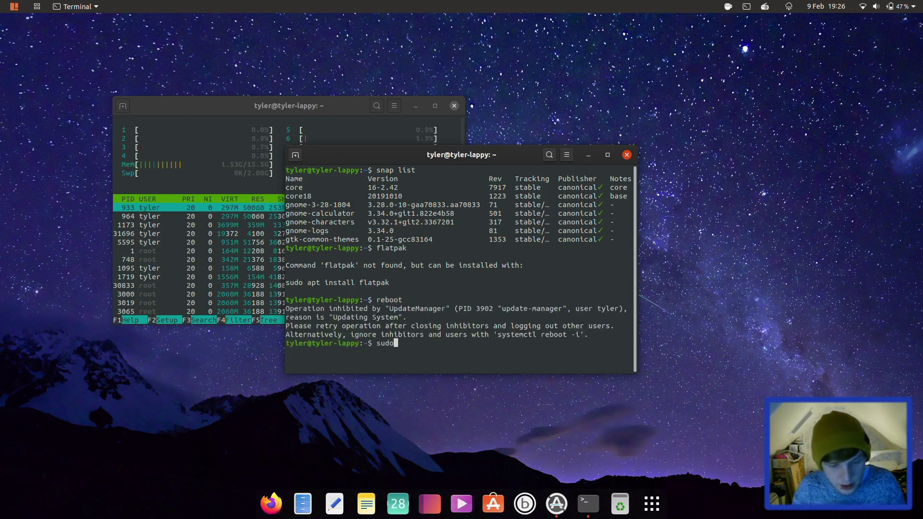
{"action": "key", "text": "BackSpace"}
{"action": "key", "text": "BackSpace"}
{"action": "key", "text": "BackSpace"}
{"action": "key", "text": "BackSpace"}
{"action": "key", "text": "BackSpace"}
{"action": "type", "text": "syste"}
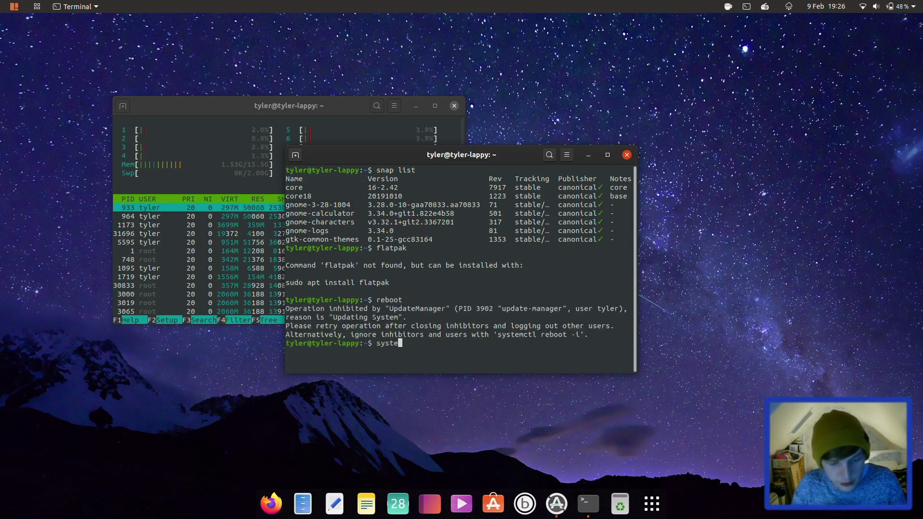
{"action": "type", "text": "mctl reboot"}
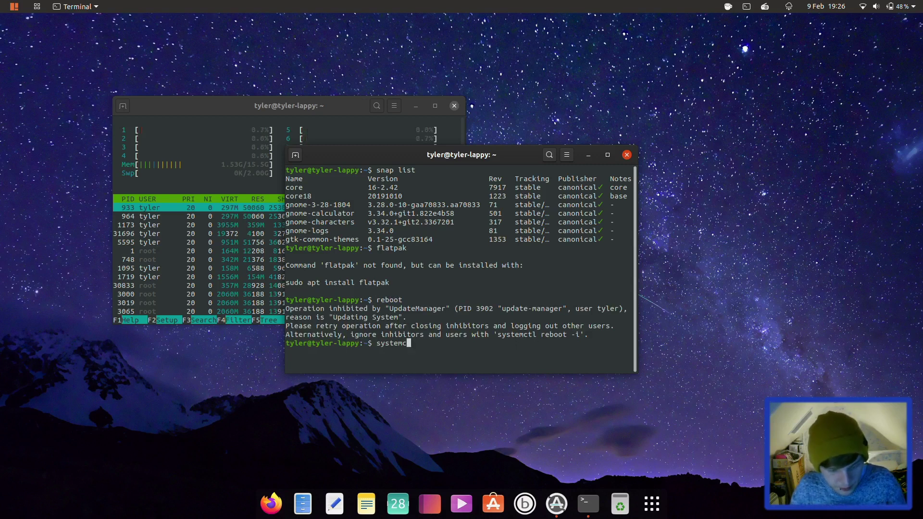
{"action": "key", "text": "Return"}
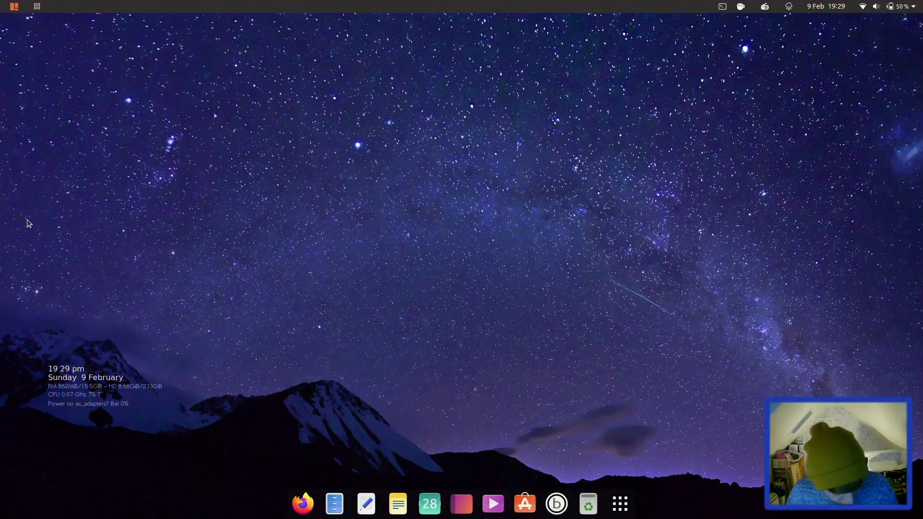
After the reboot, run htop in a new terminal to show about 767M idle memory, then close that window
{"action": "key", "text": "ctrl+alt+t"}
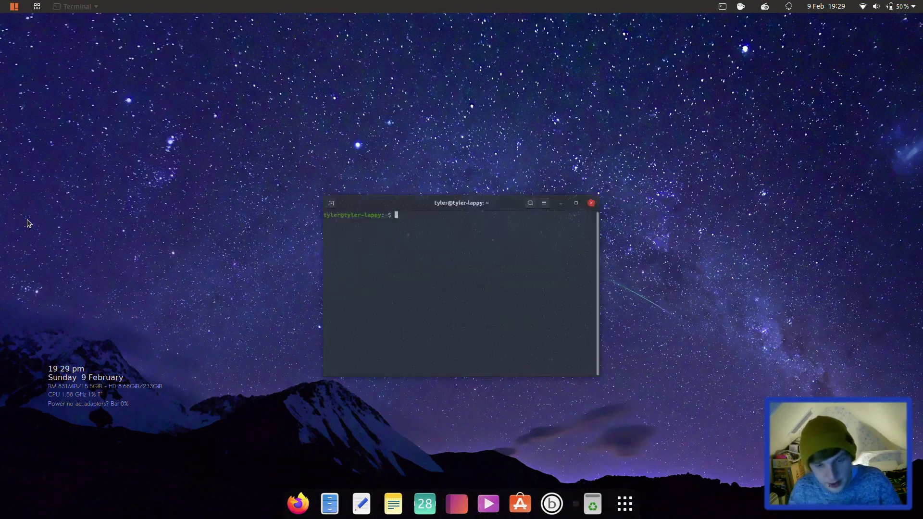
{"action": "type", "text": "htop"}
{"action": "key", "text": "Return"}
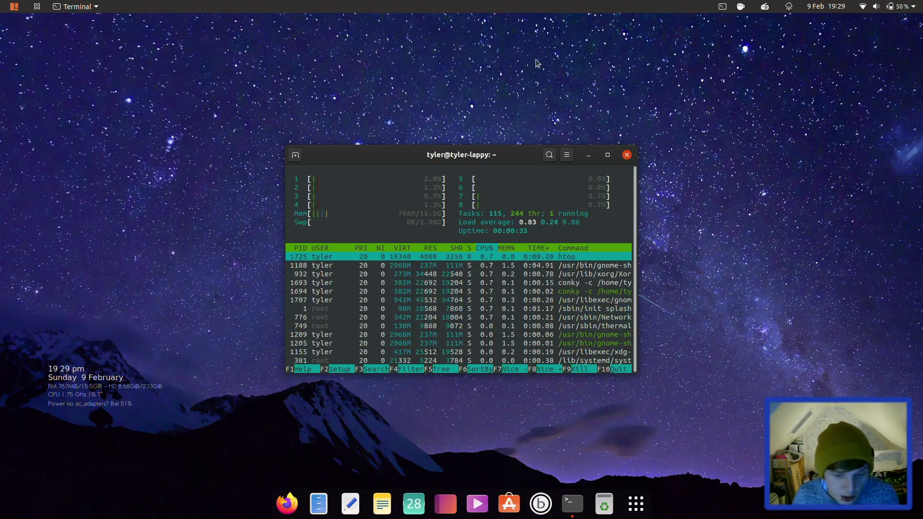
{"action": "left_click", "coordinate": [625, 157]}
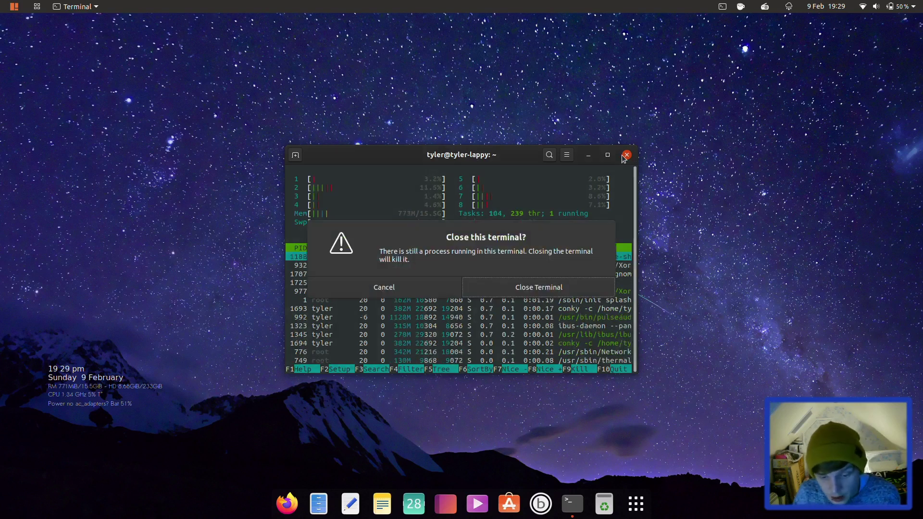
Confirm Close Terminal to end htop, then bring up the applications grid
{"action": "left_click", "coordinate": [545, 283]}
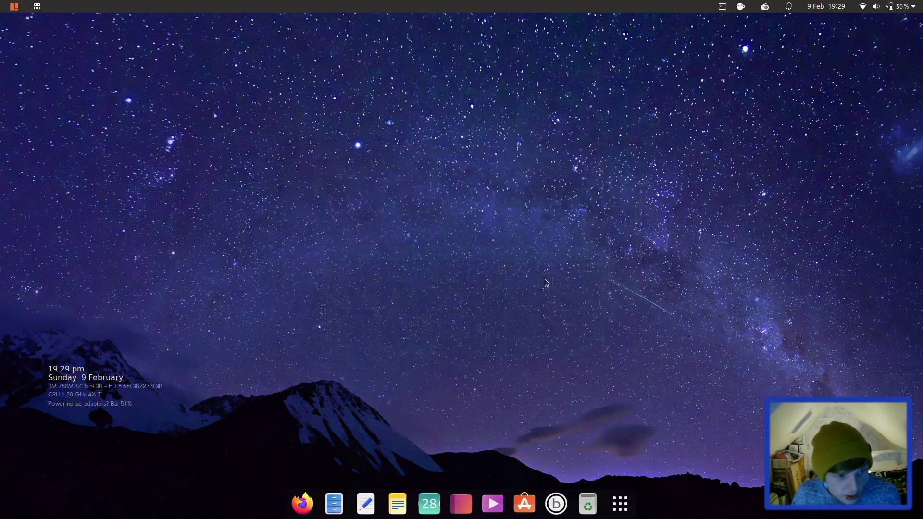
{"action": "left_click", "coordinate": [2, 4]}
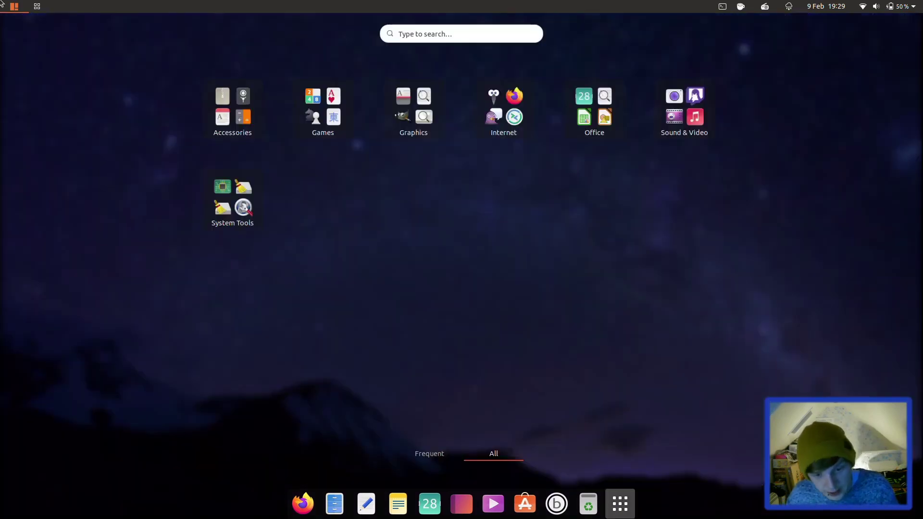